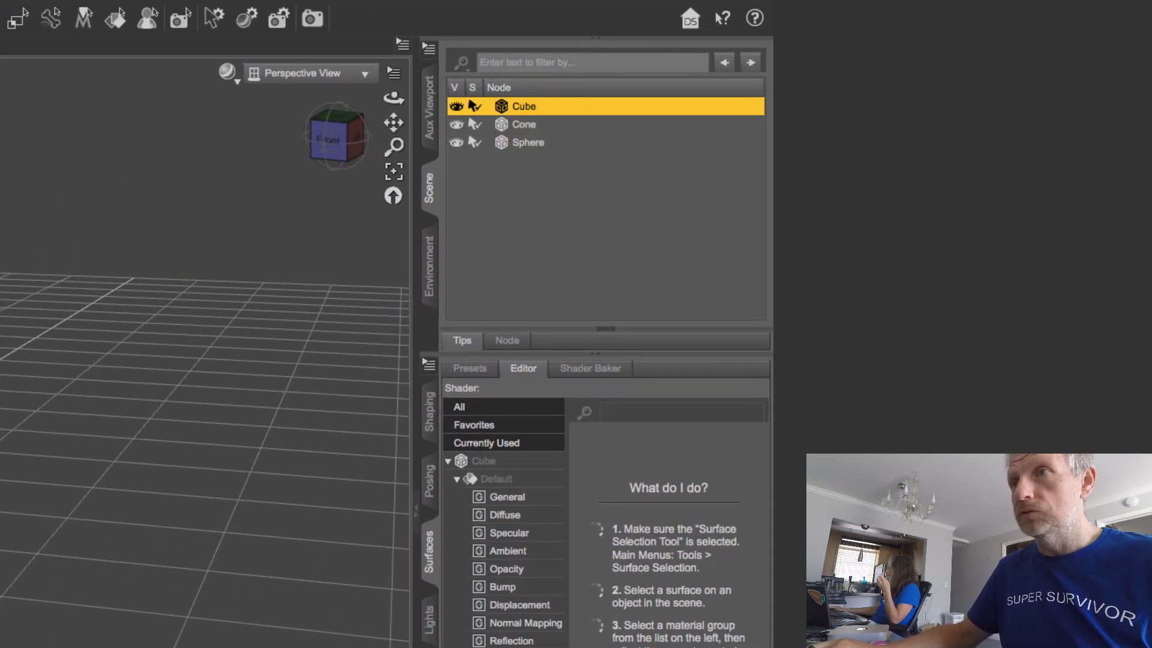
- Drag the Cone onto the Sphere, expand the Sphere to confirm the nesting, and select Sphere
left_click_drag(525, 126, 541, 140)
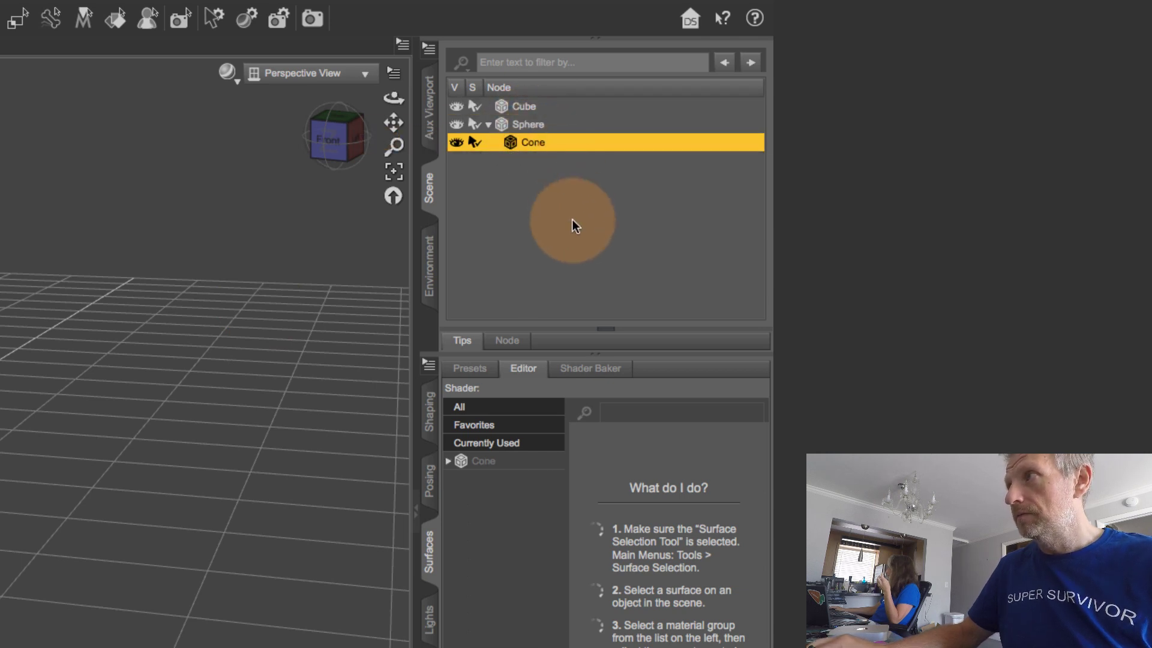
left_click(487, 125)
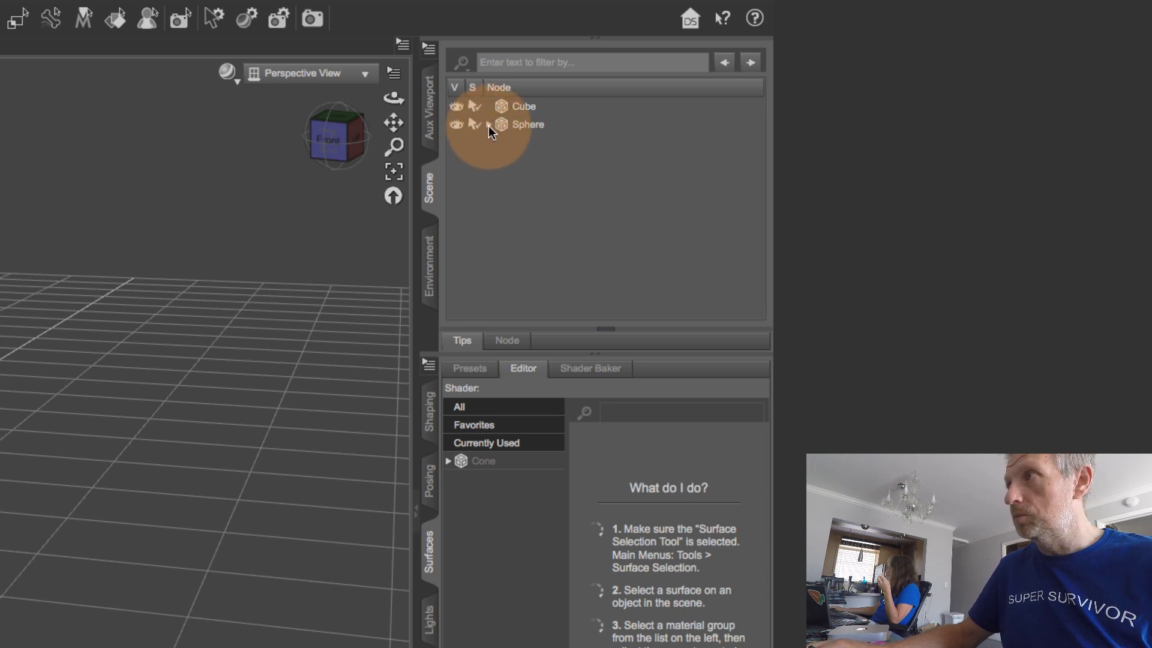
left_click(488, 125)
left_click(489, 124)
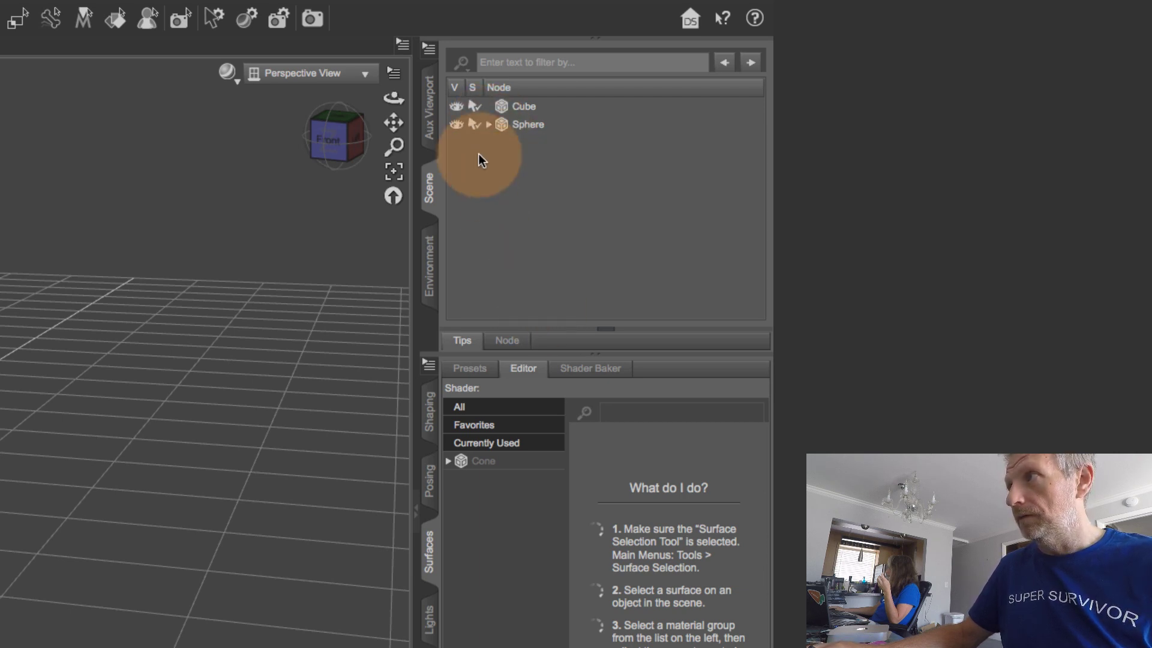
left_click(488, 125)
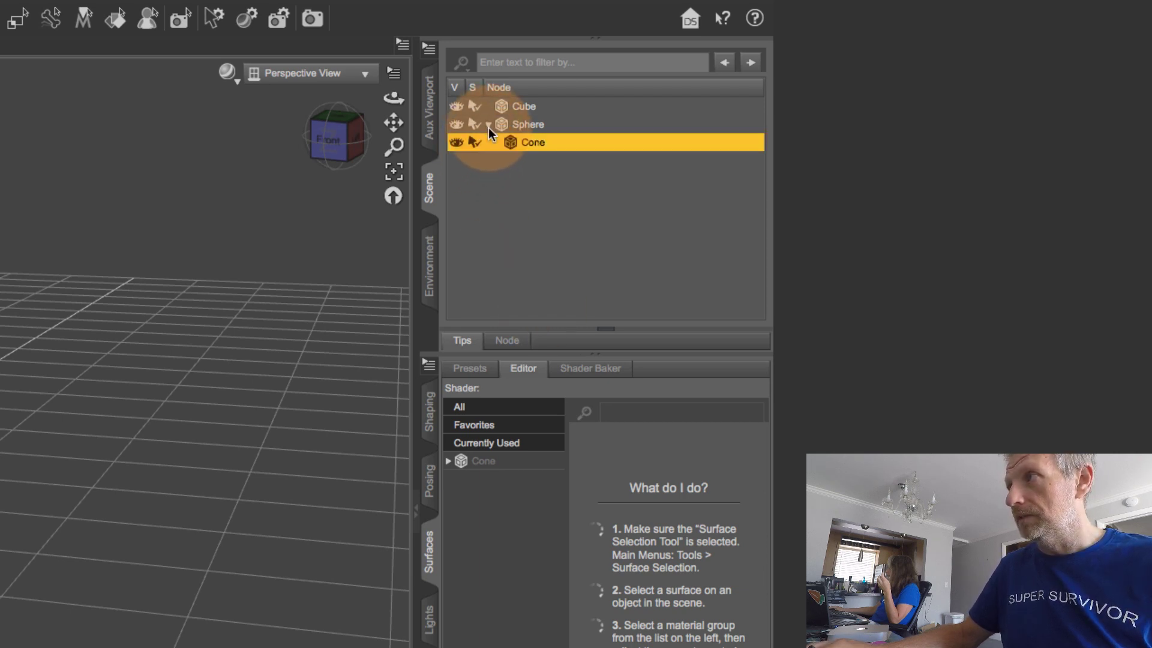
left_click(546, 126)
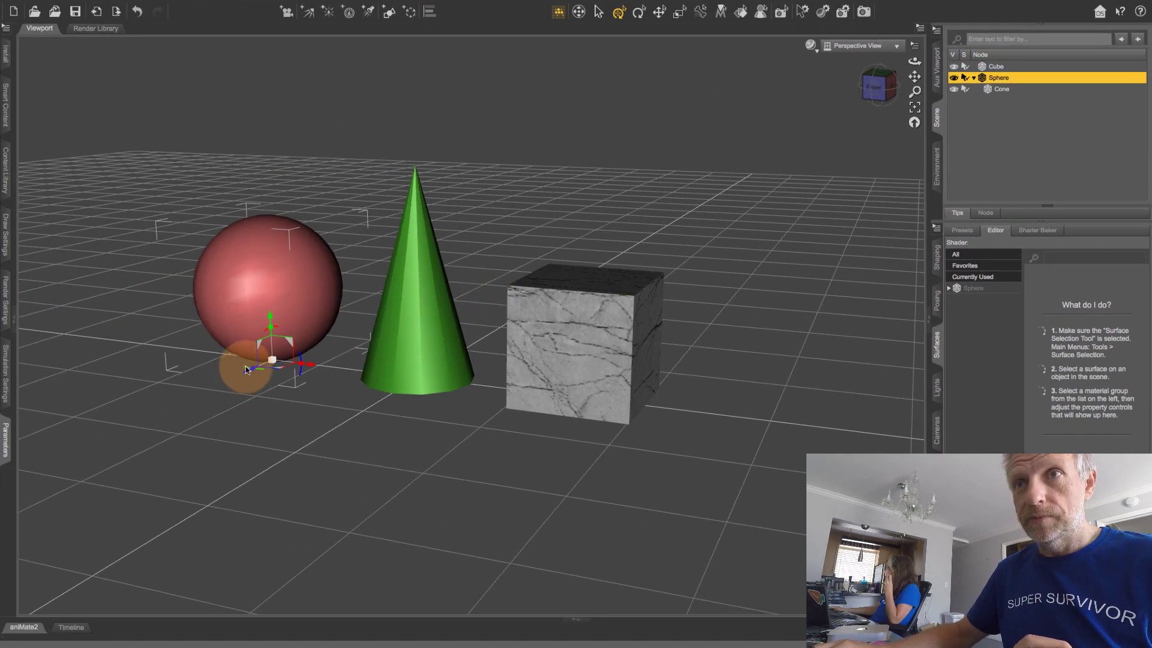
- Drag the Sphere with its Cone across the floor and place the Cone behind the cube's left edge
left_click_drag(246, 368, 240, 443)
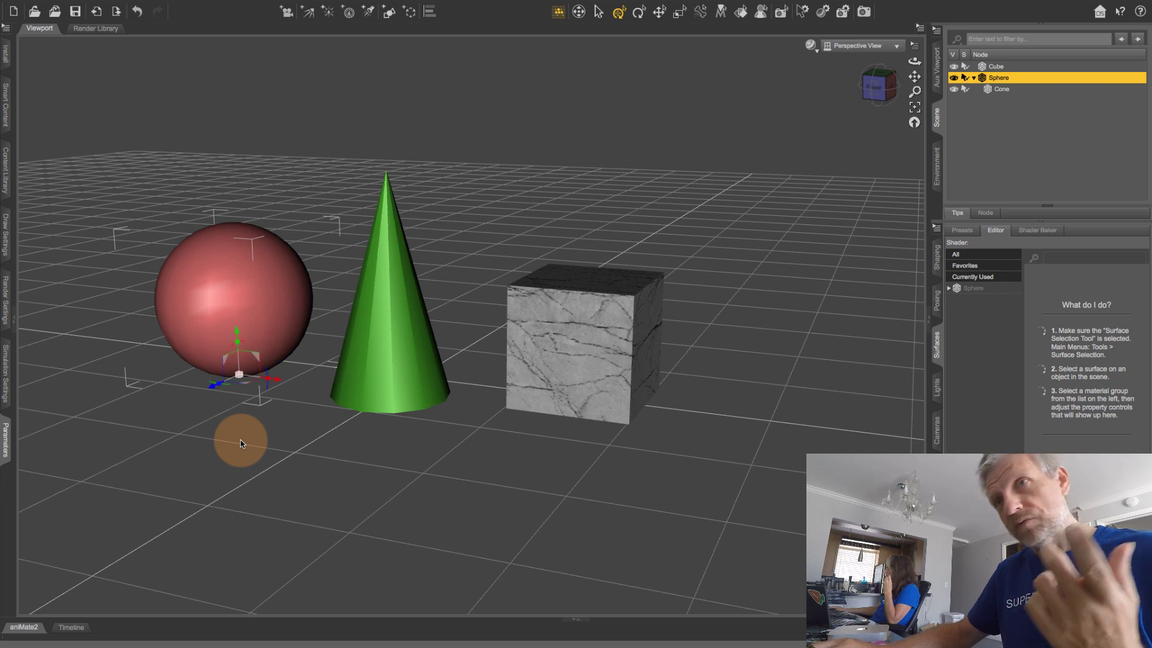
left_click(352, 380)
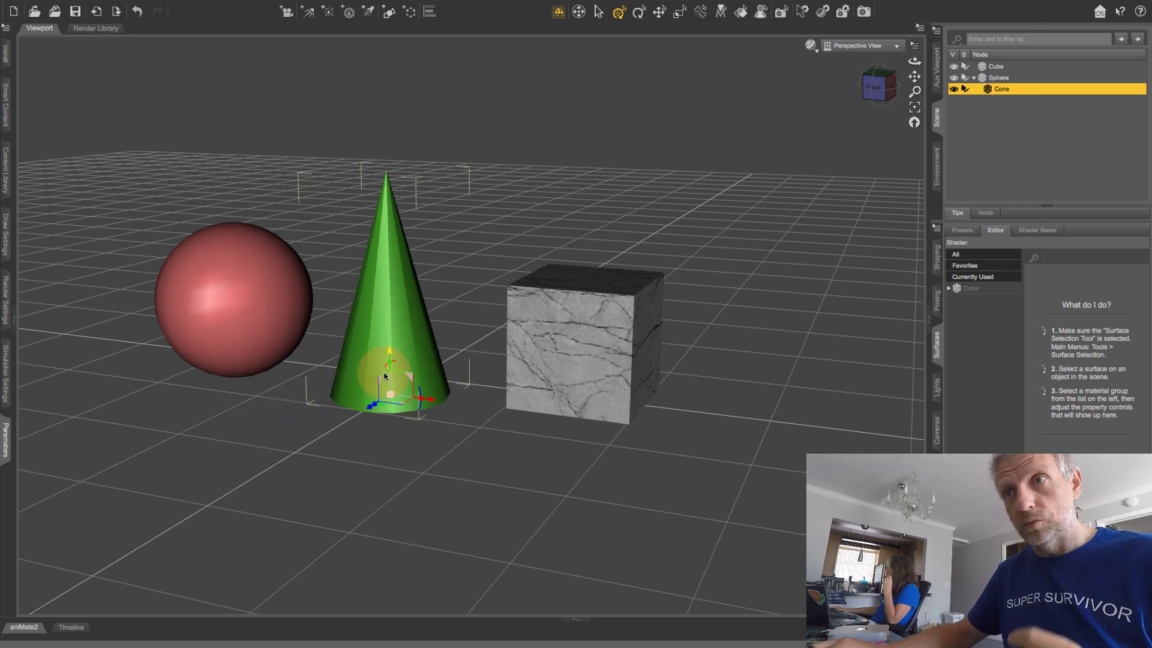
left_click_drag(369, 409, 622, 120)
left_click(255, 305)
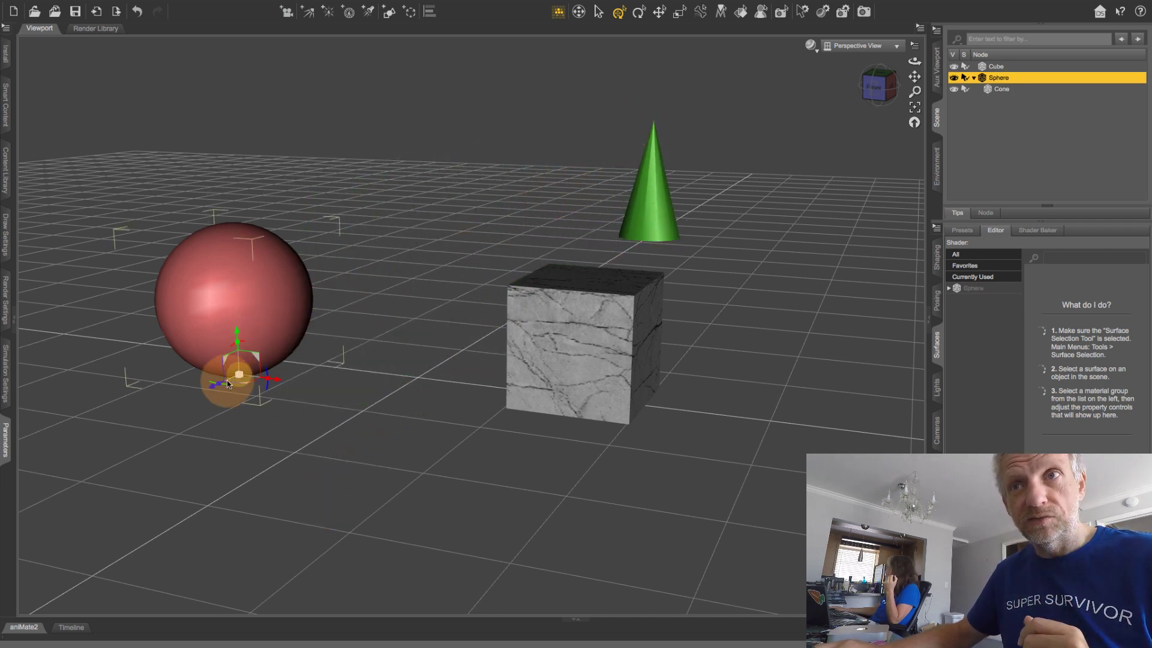
mouse_move(211, 388)
left_mouse_down()
mouse_move(317, 333)
mouse_move(265, 370)
mouse_move(370, 267)
mouse_move(180, 458)
mouse_move(334, 301)
mouse_move(218, 407)
left_mouse_up()
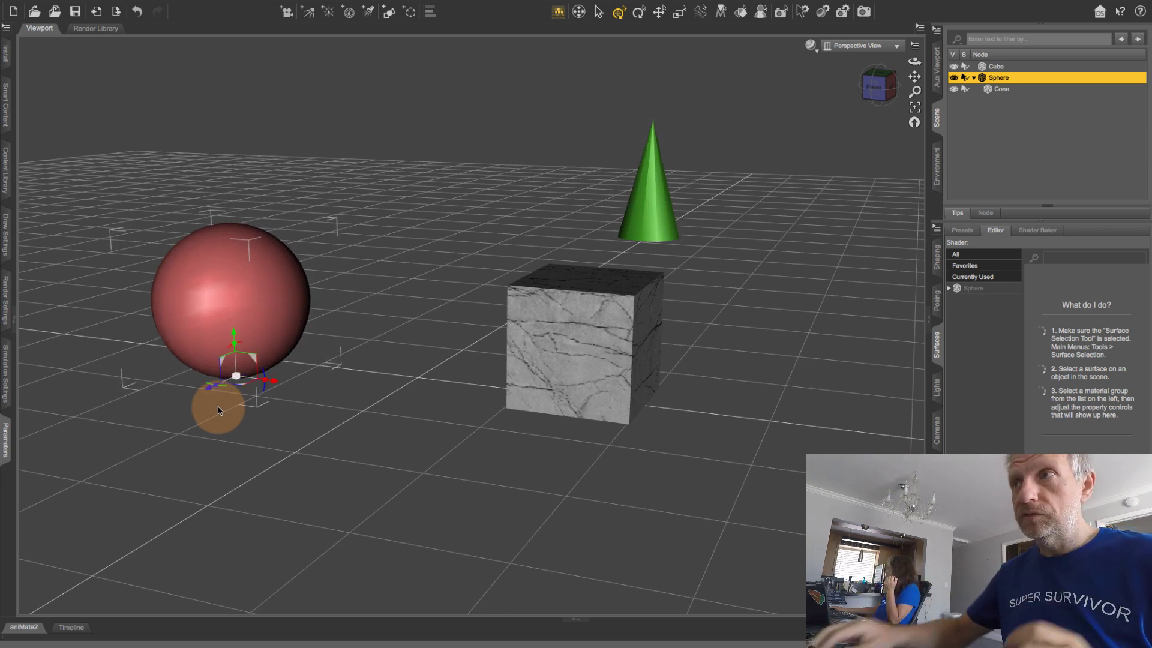
- Set the Cone between the sphere and the cube, then slide the Sphere left along X
left_click(649, 227)
left_click_drag(649, 226, 343, 399)
left_click(236, 318)
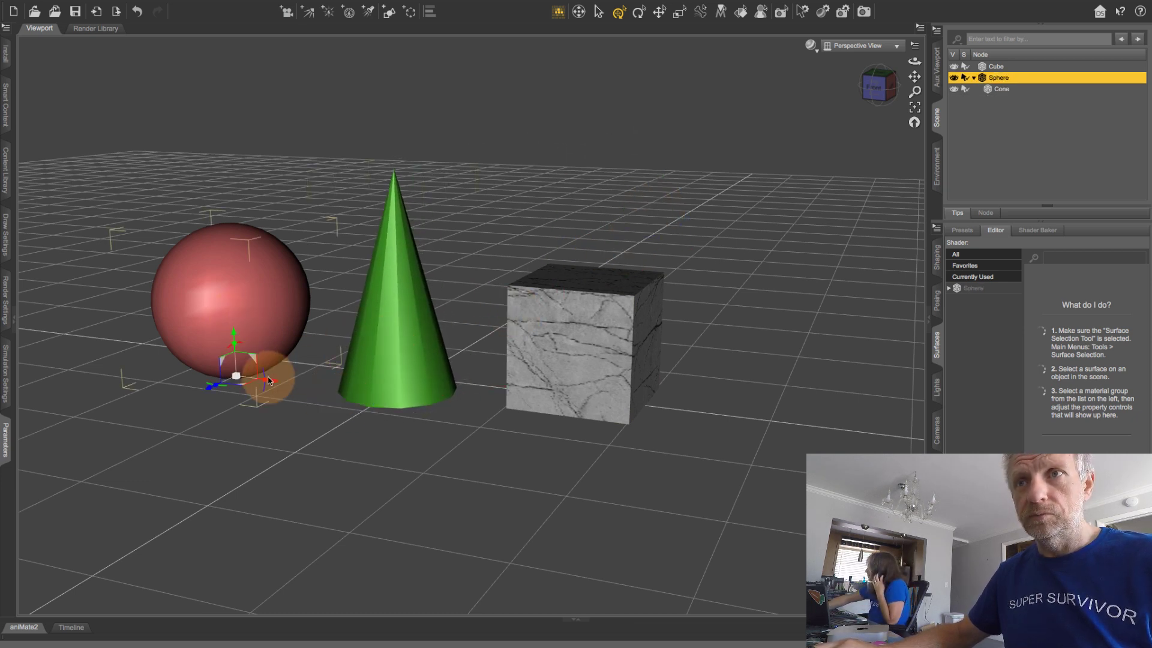
left_click_drag(275, 381, 549, 285)
left_click(643, 296)
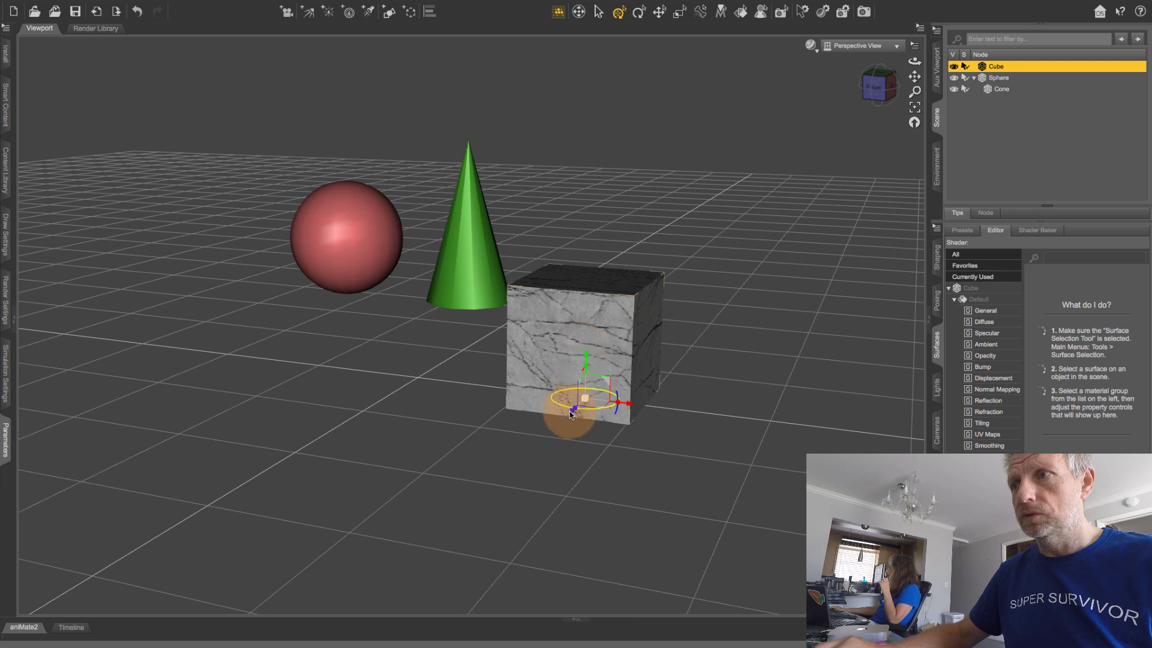
- Move the cube down and left toward the camera, browsing Create > New Primitive without adding anything
left_click_drag(570, 412, 269, 424)
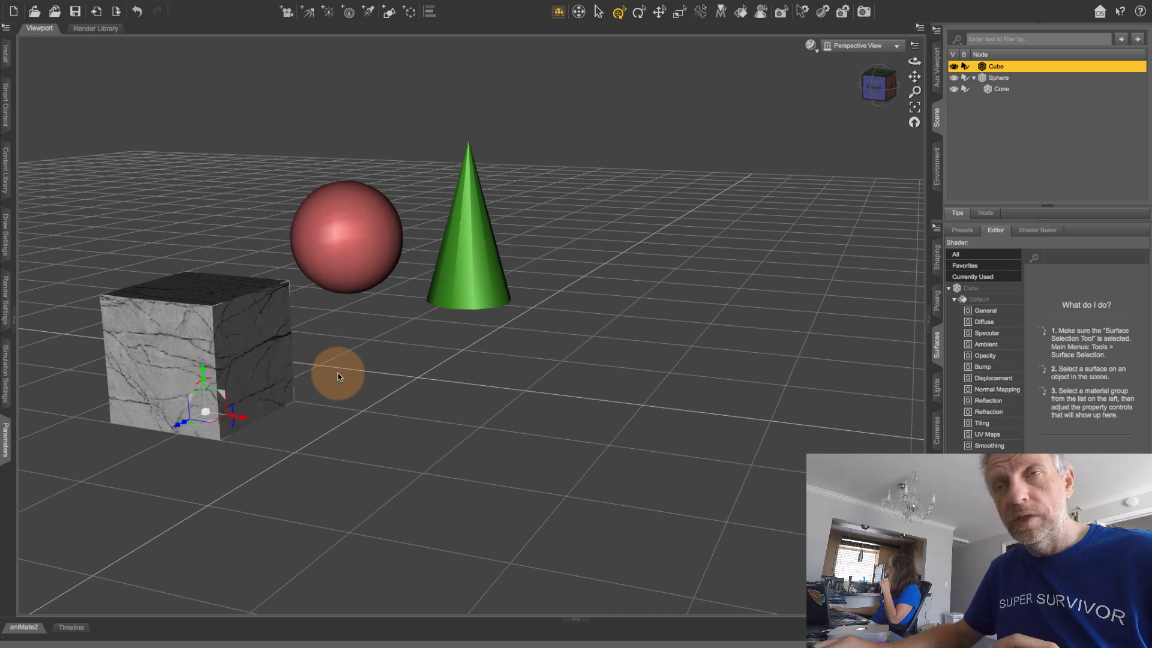
left_click(142, 6)
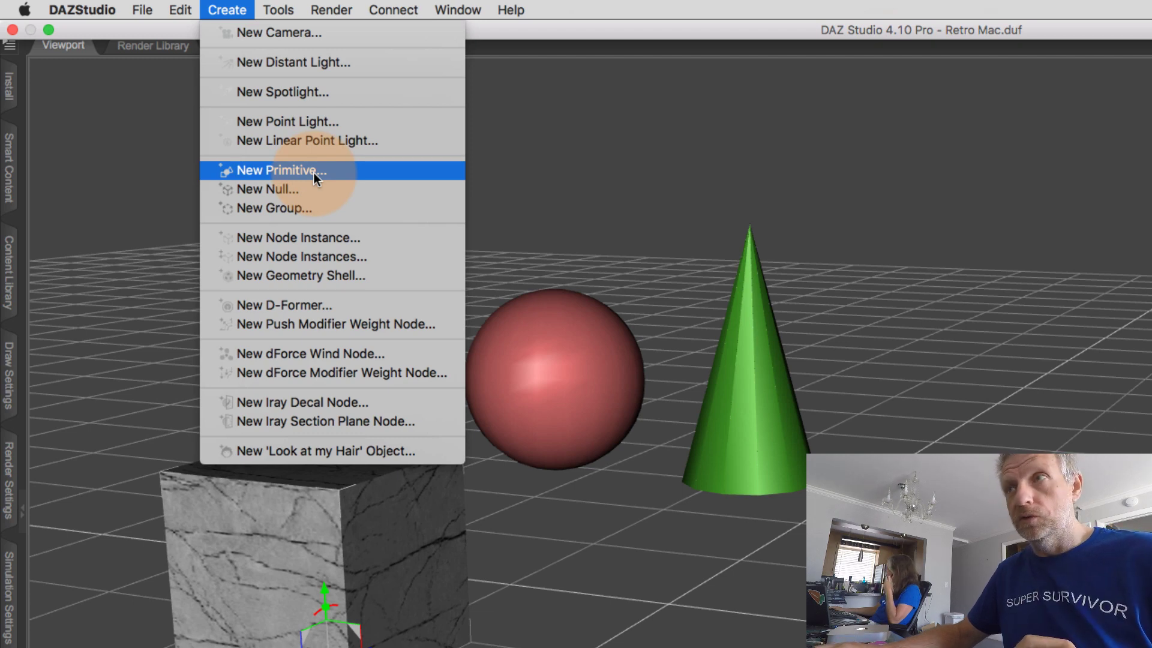
left_click(313, 171)
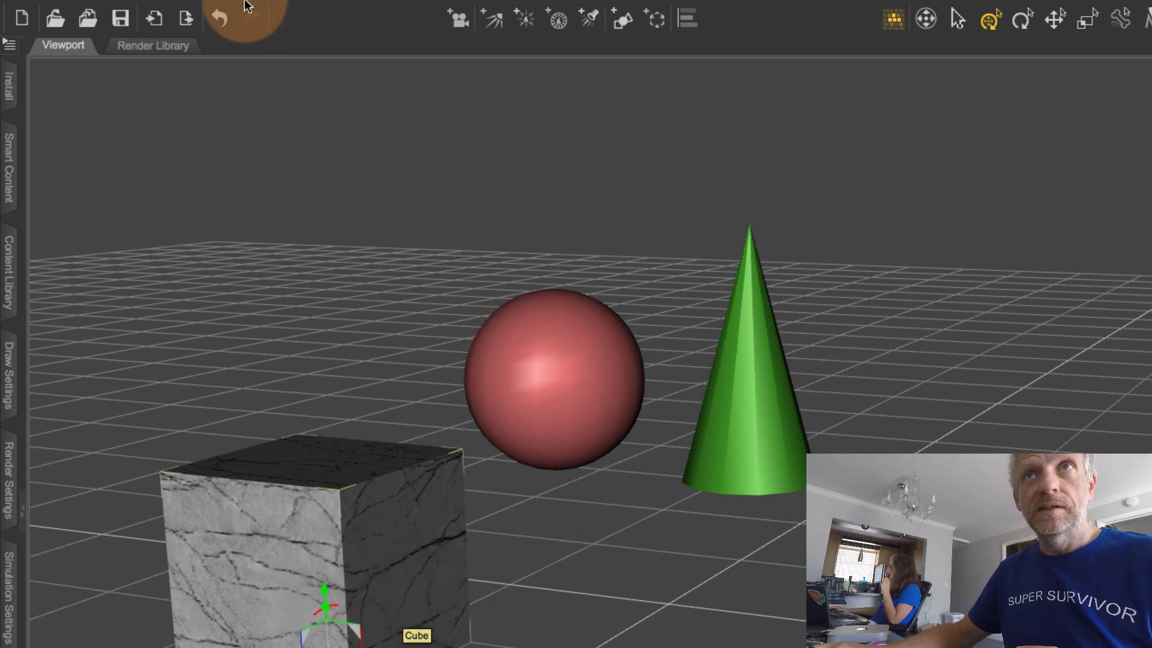
- Duplicate the cube with Duplicate Node(s) and move Cube (2) right of the original
left_click(183, 10)
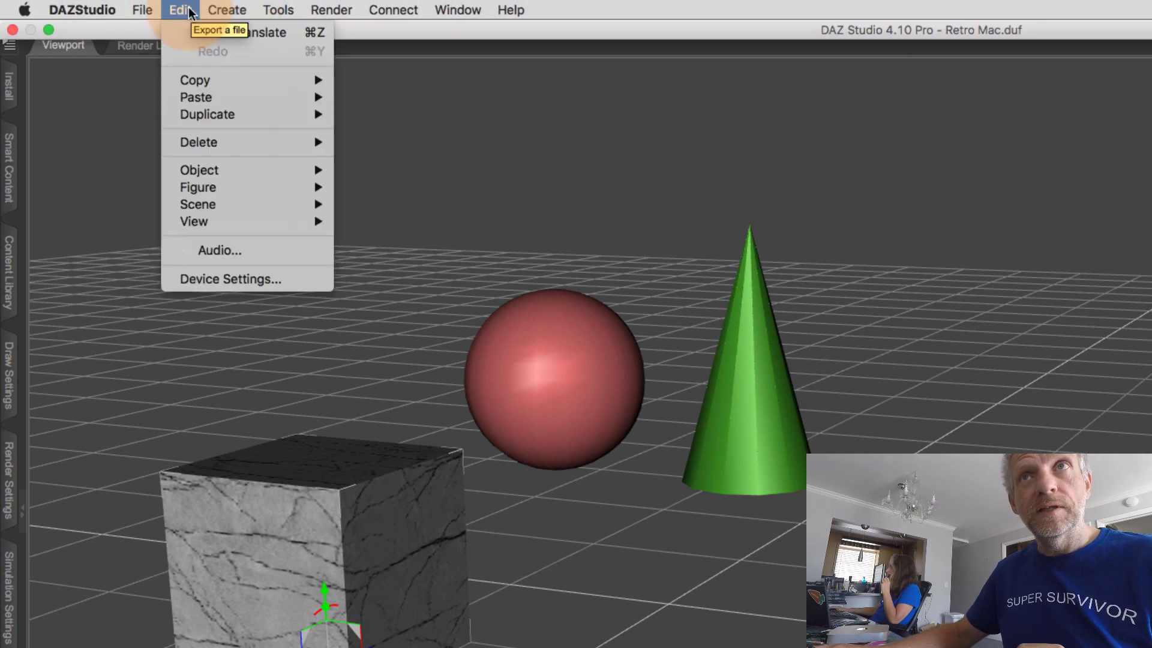
mouse_move(266, 115)
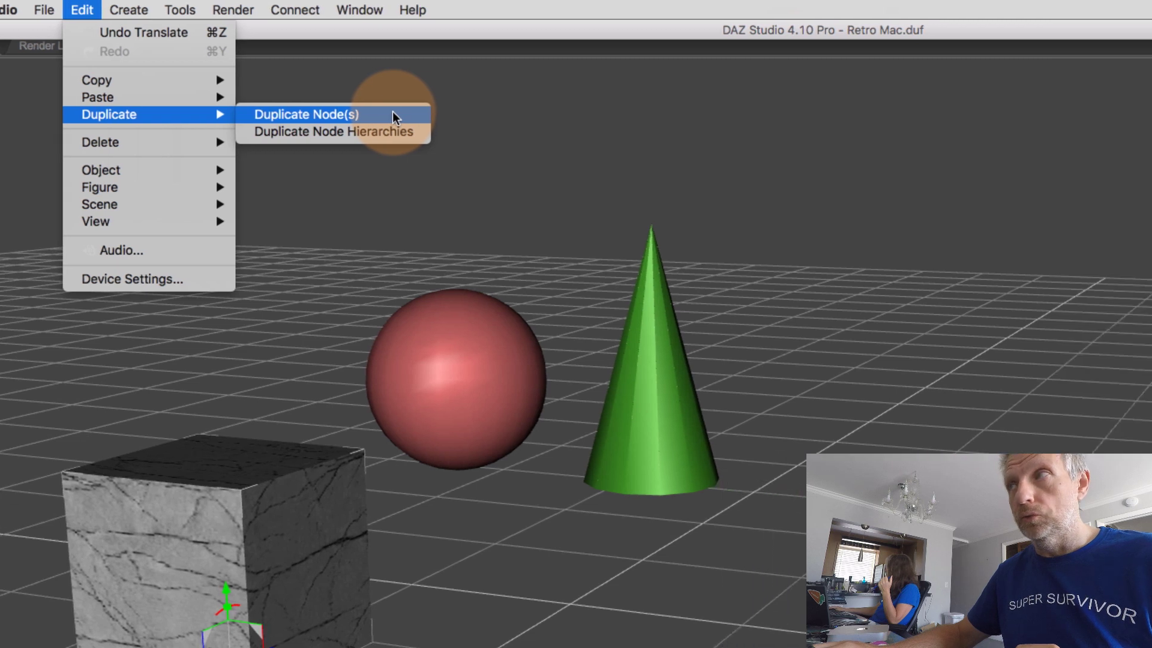
left_click(491, 114)
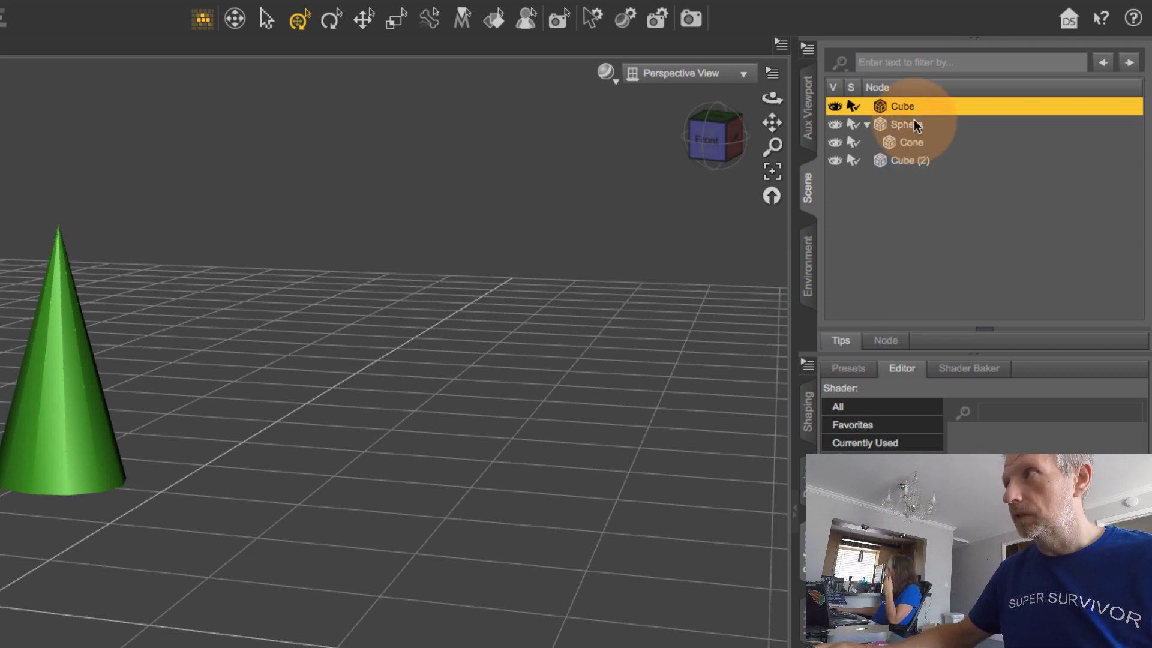
left_click(901, 159)
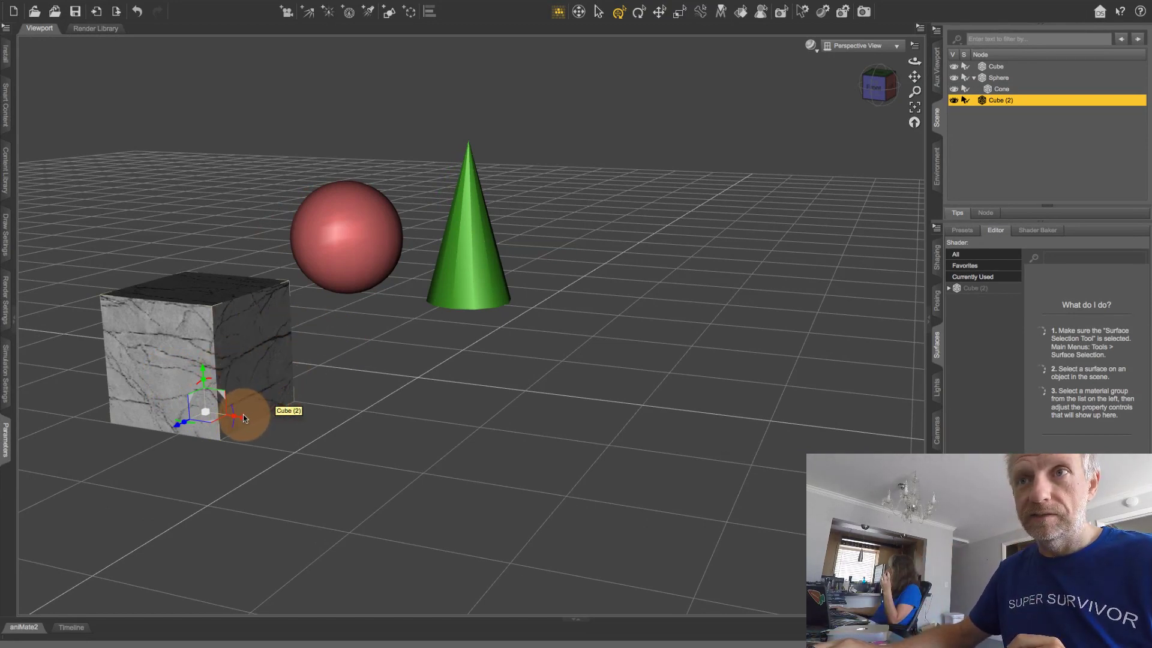
left_click_drag(243, 418, 469, 456)
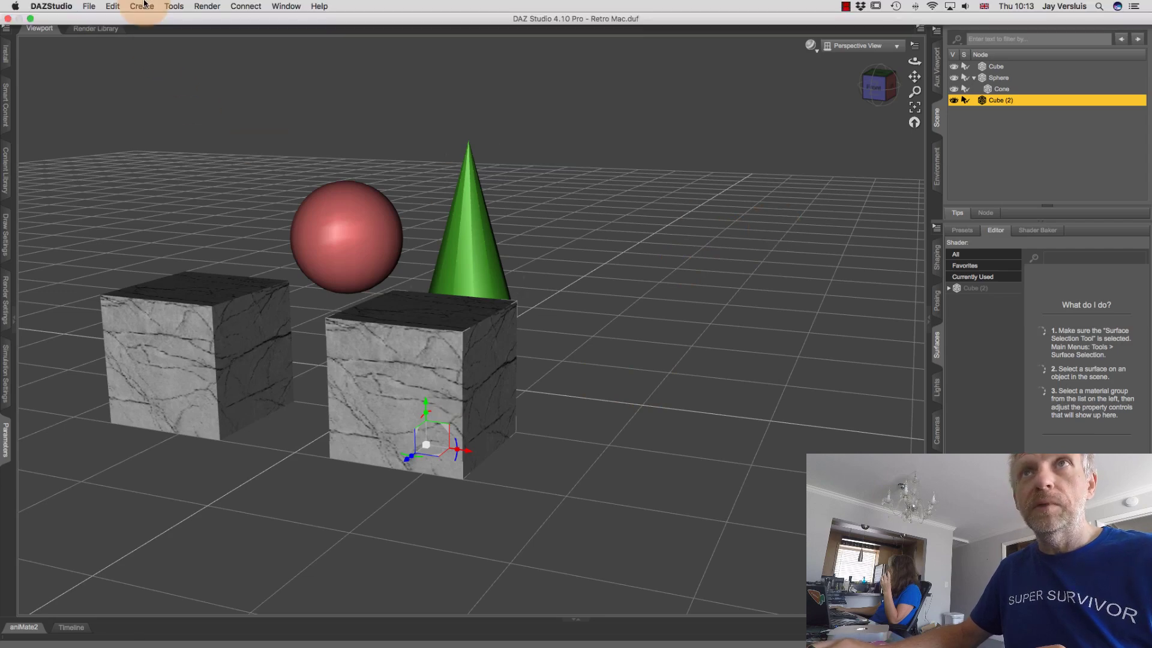
- Create Group 1 with 'Parent Selected Item(s) to New Group' checked so Cube (2) goes inside
left_click(143, 6)
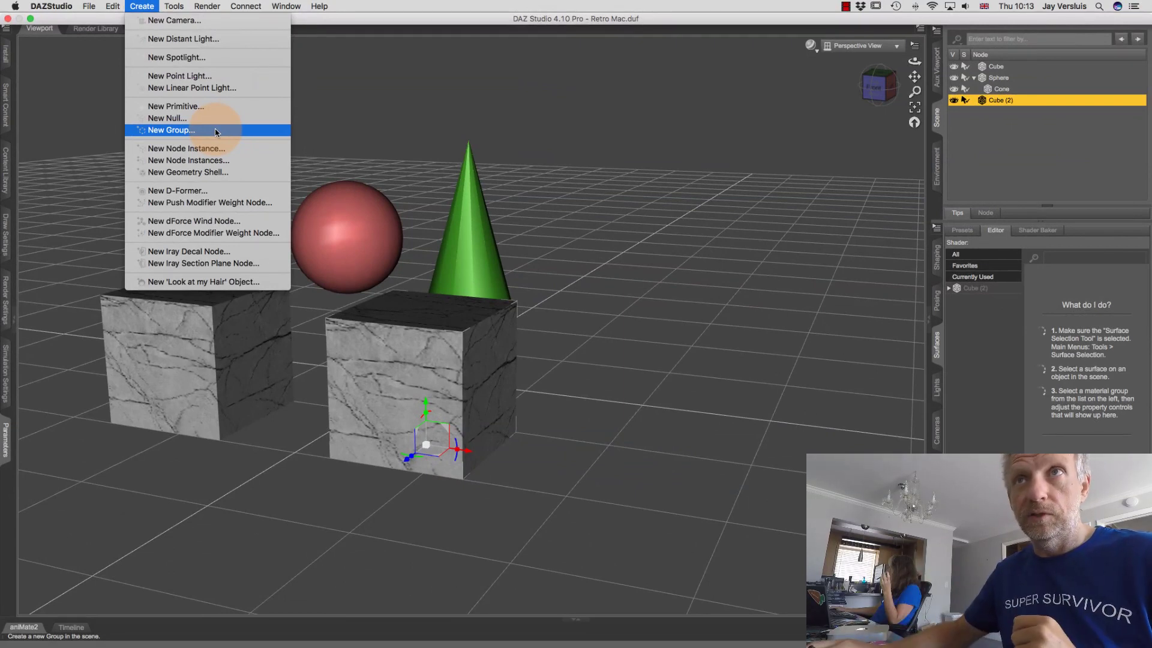
left_click(218, 131)
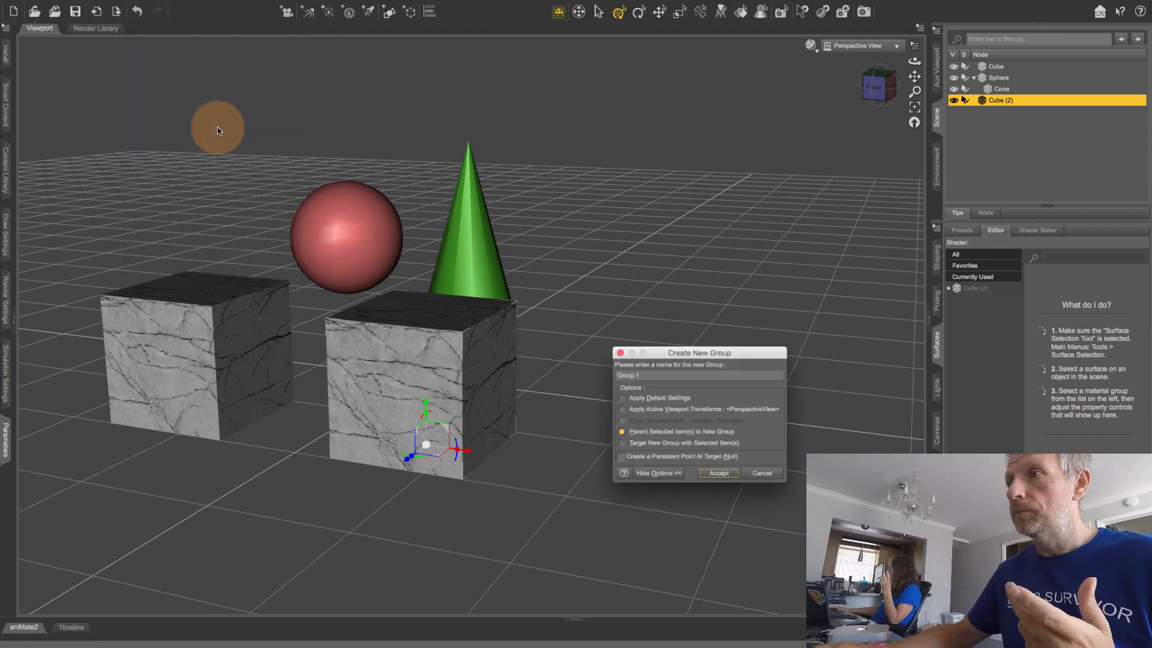
left_click_drag(744, 356, 700, 205)
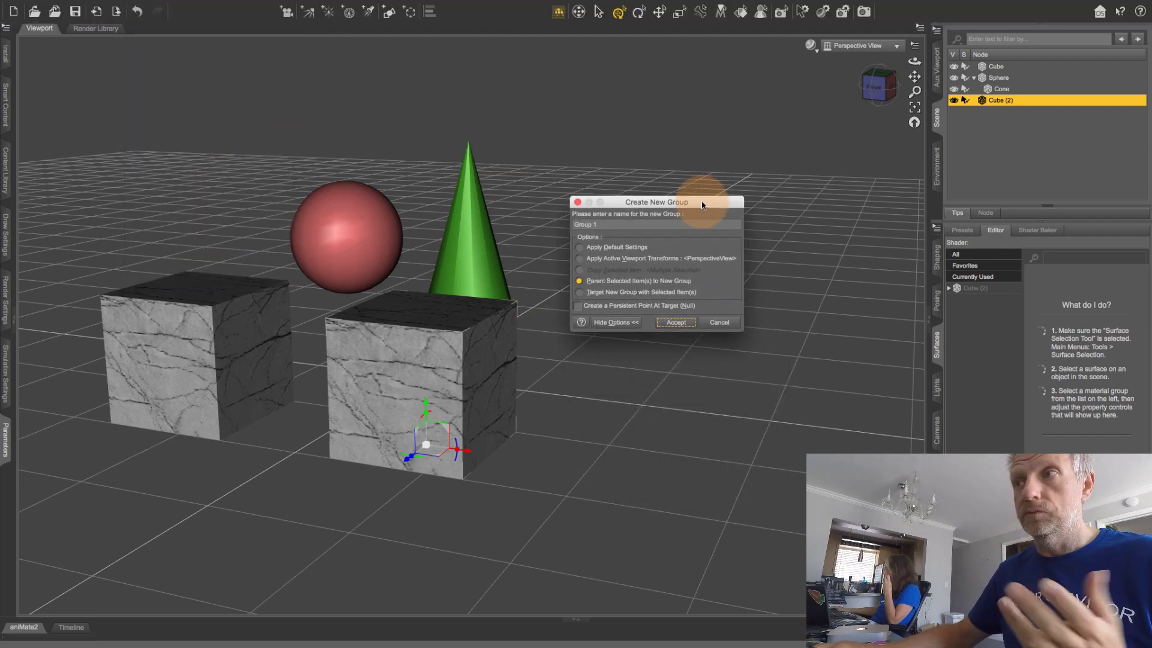
left_click(666, 281)
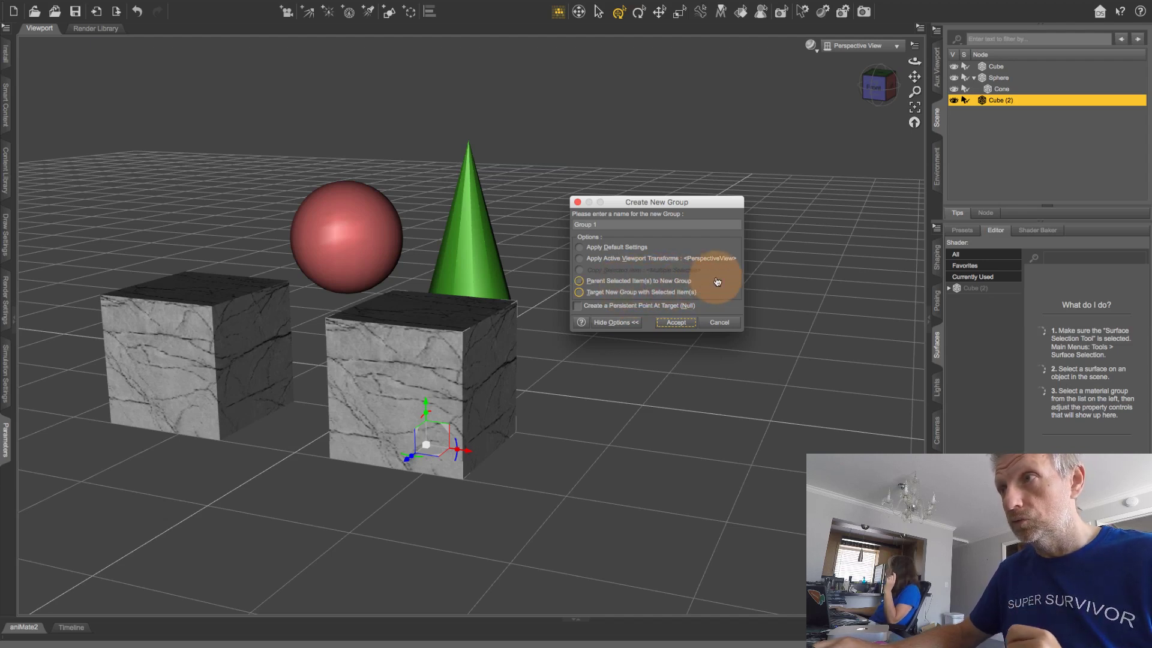
left_click(667, 280)
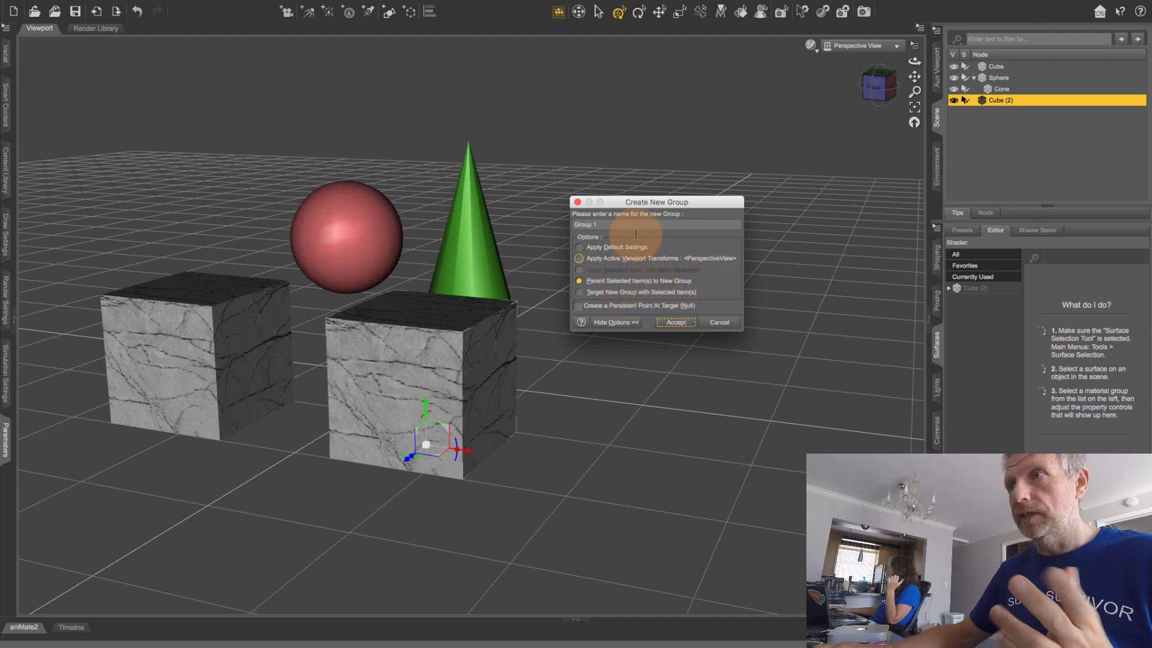
left_click(675, 324)
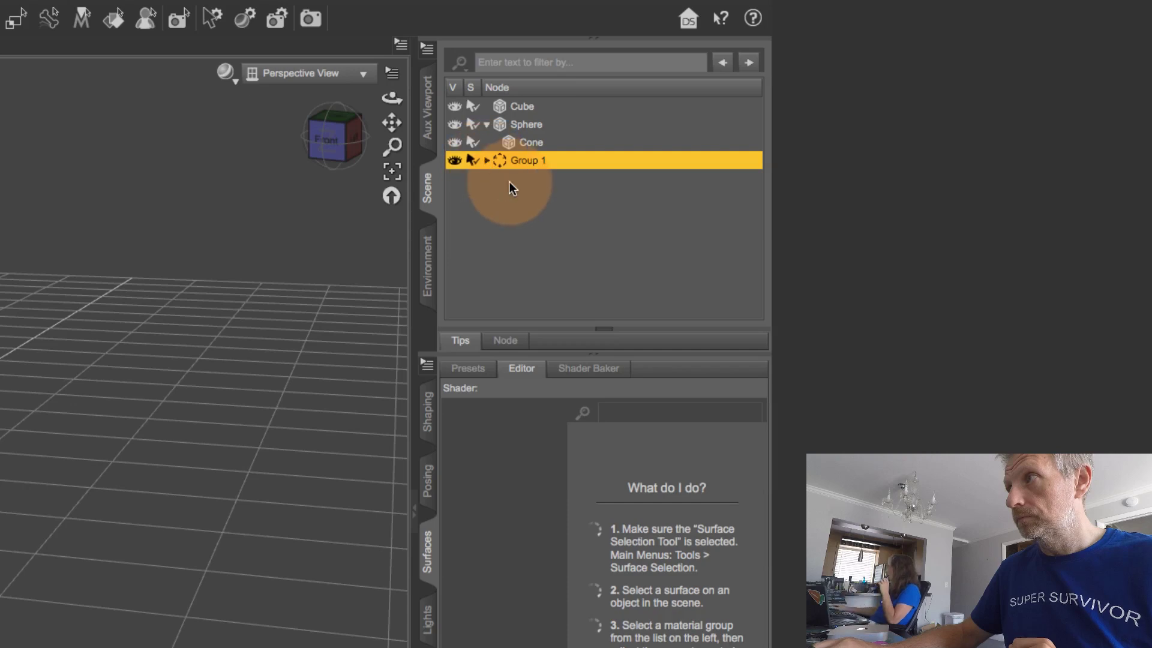
- Rename Group 1 to Group and expand it to show Cube (2) nested inside
left_click(531, 161)
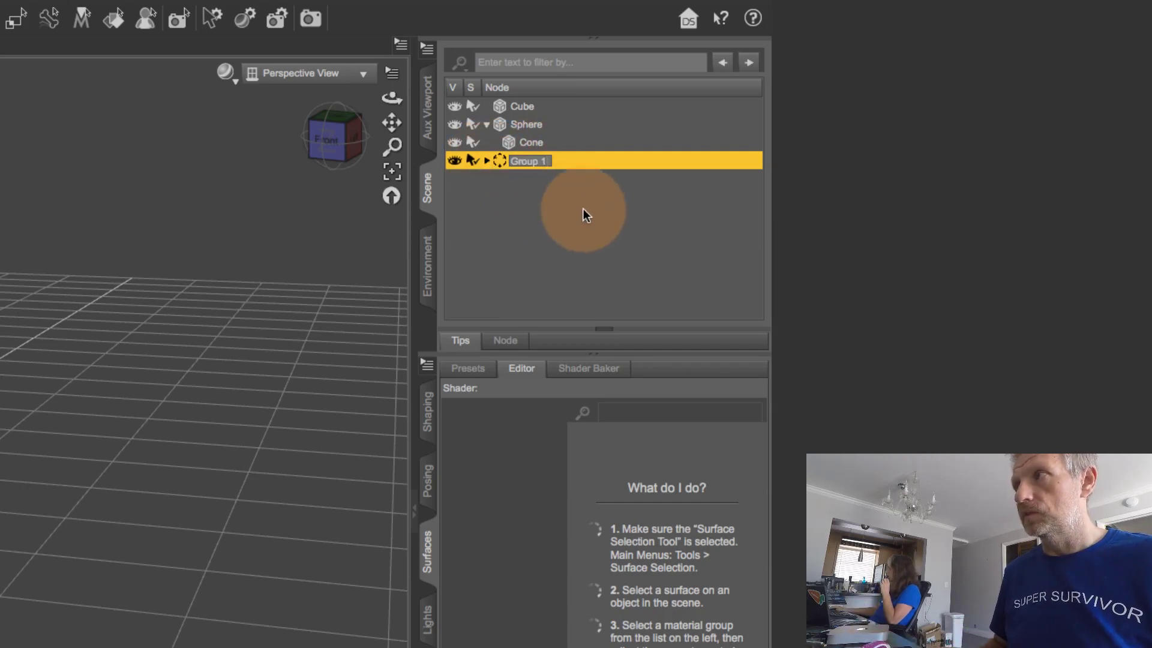
key("BackSpace")
key("BackSpace")
type("M")
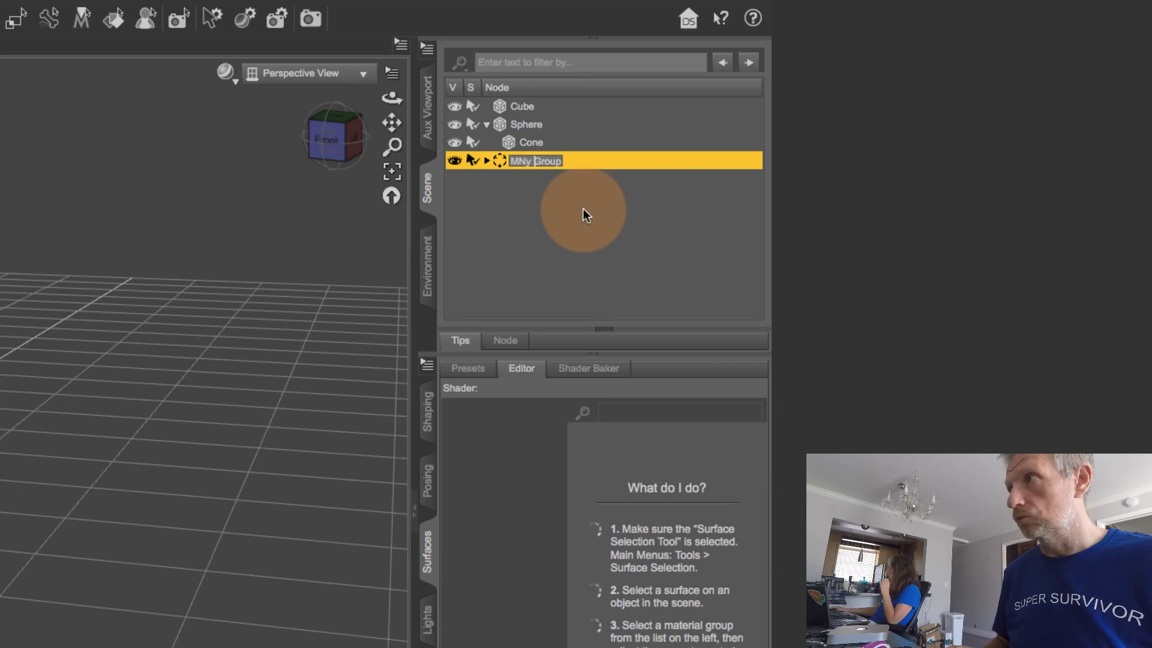
key("BackSpace")
type("y")
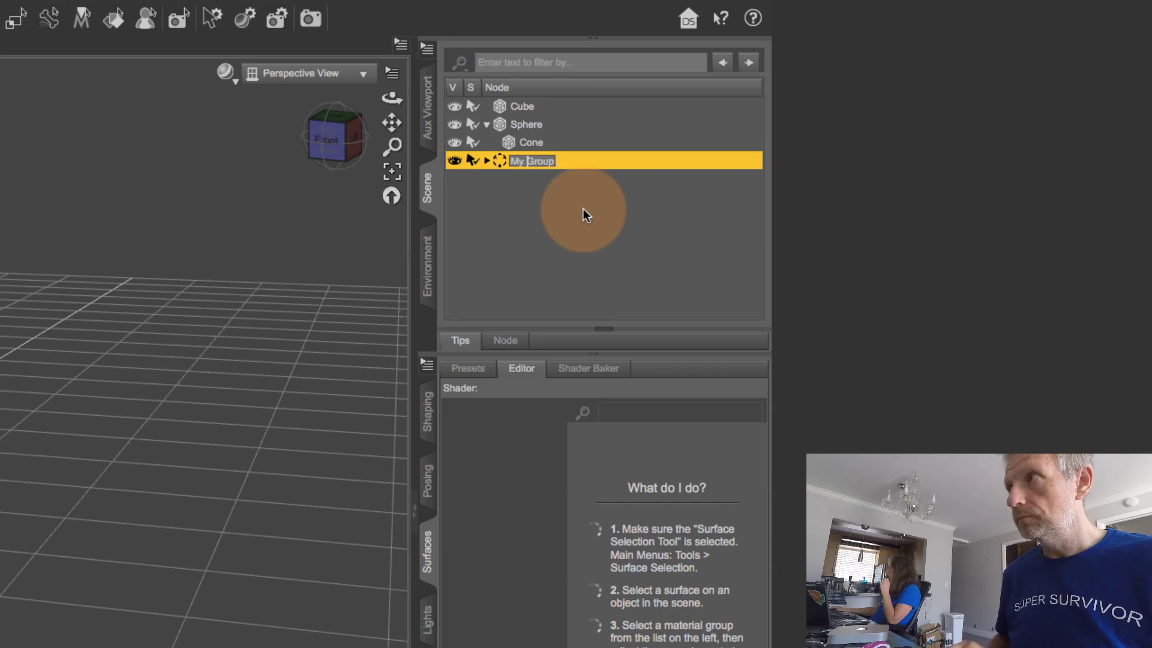
key("BackSpace")
key("BackSpace")
key("Return")
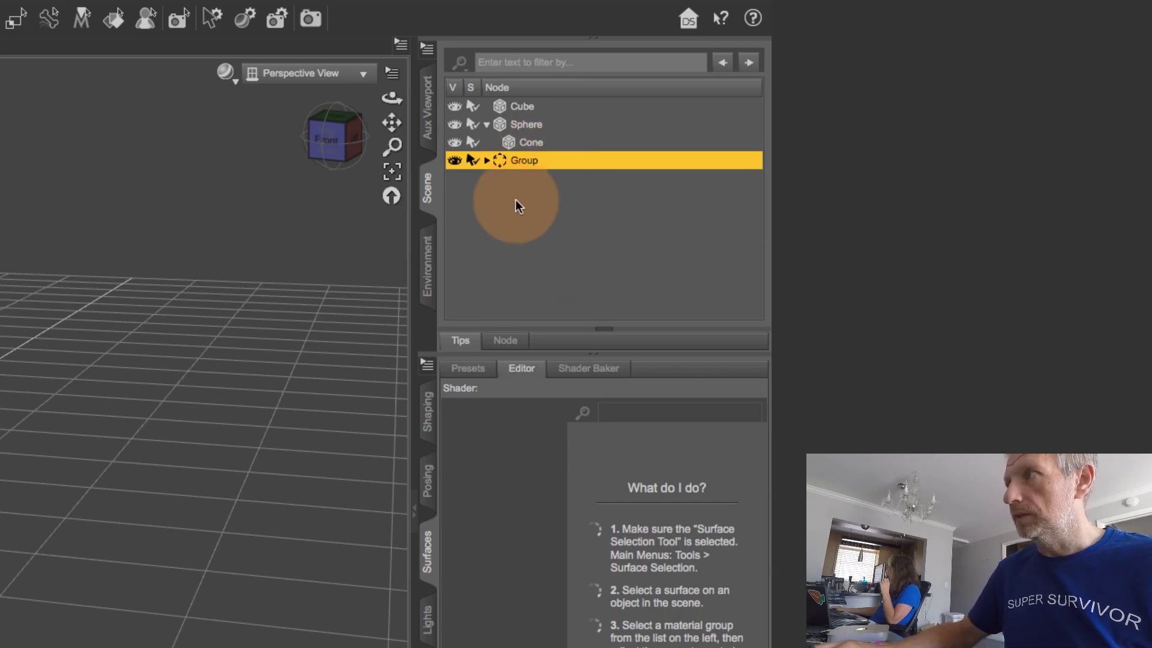
left_click(486, 160)
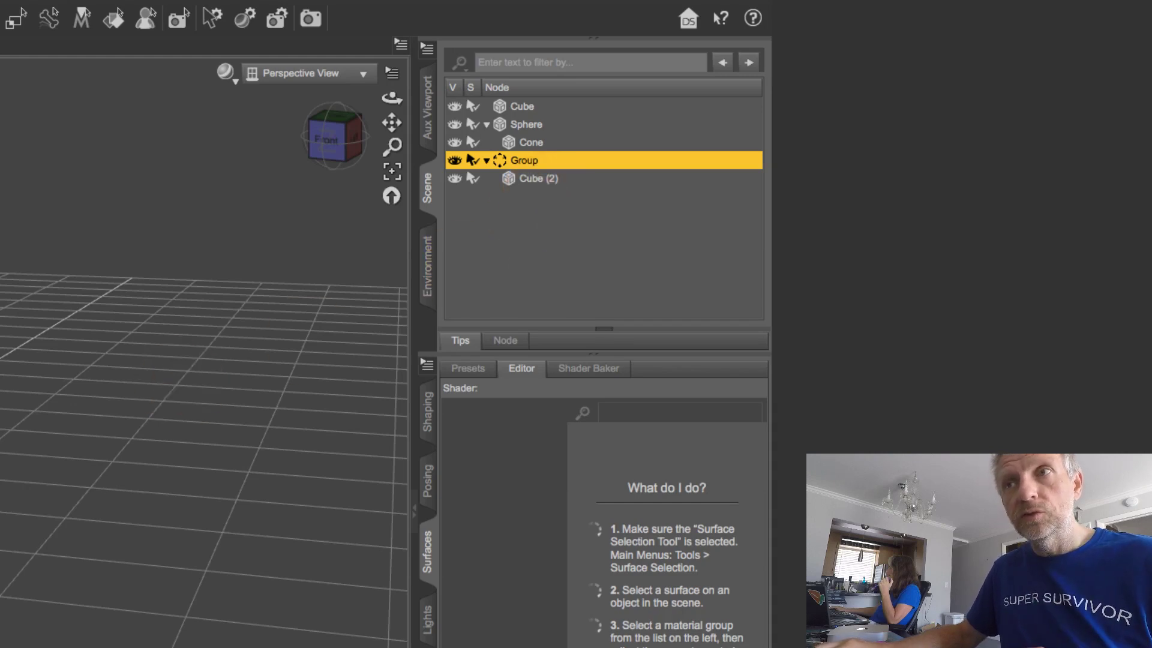
- Drop the Cone into Group, inspect its contents, then move the Cone back to the top level
left_click(530, 143)
left_click_drag(530, 143, 550, 161)
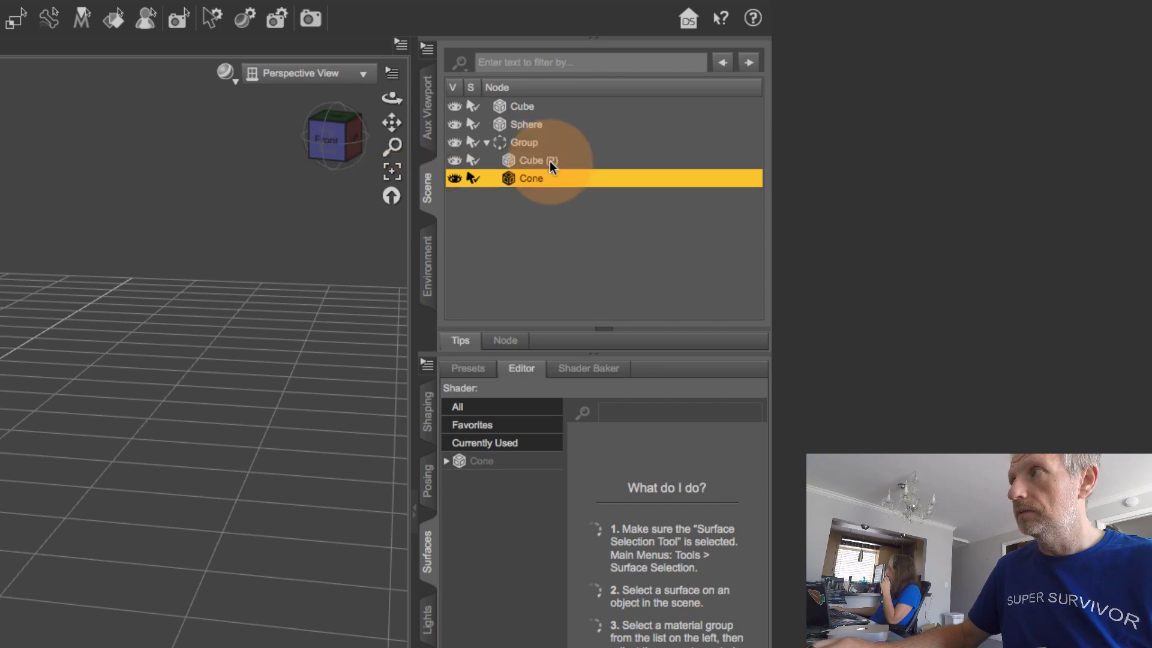
left_click(487, 143)
left_click(487, 143)
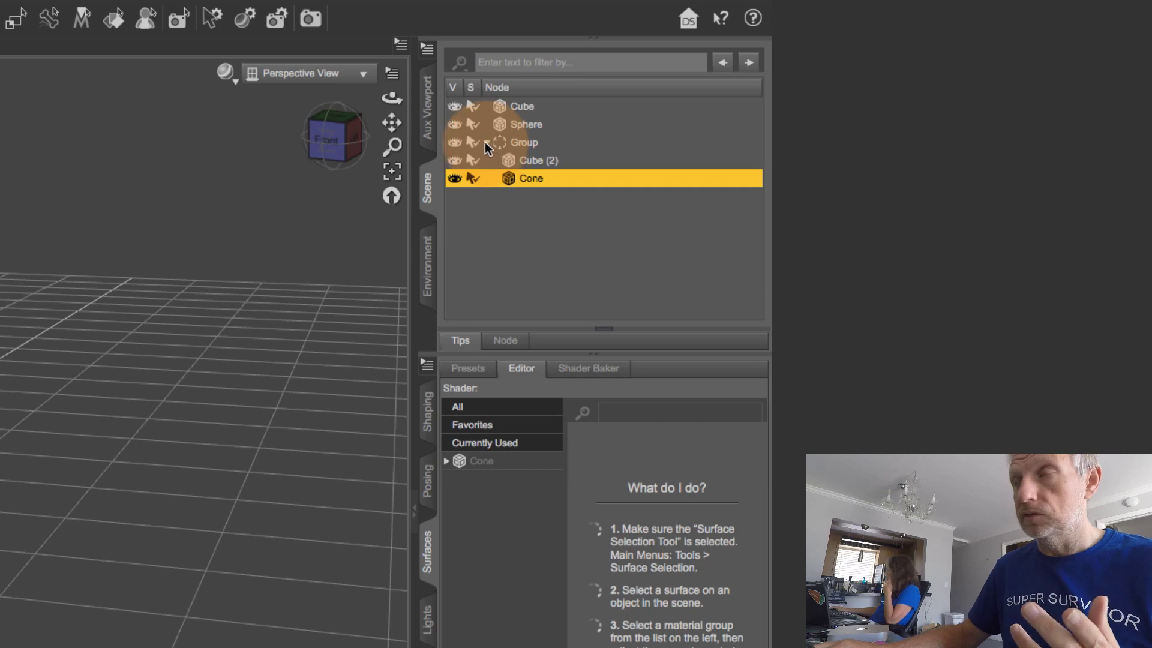
left_click(487, 143)
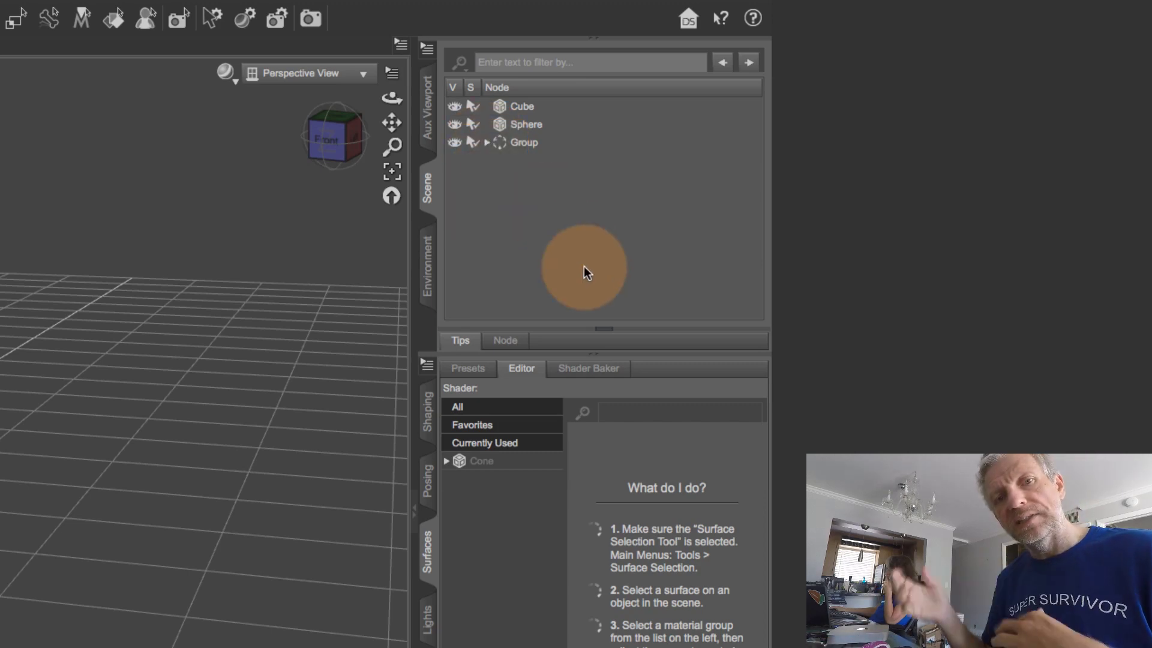
left_click(487, 143)
left_click_drag(511, 180, 490, 233)
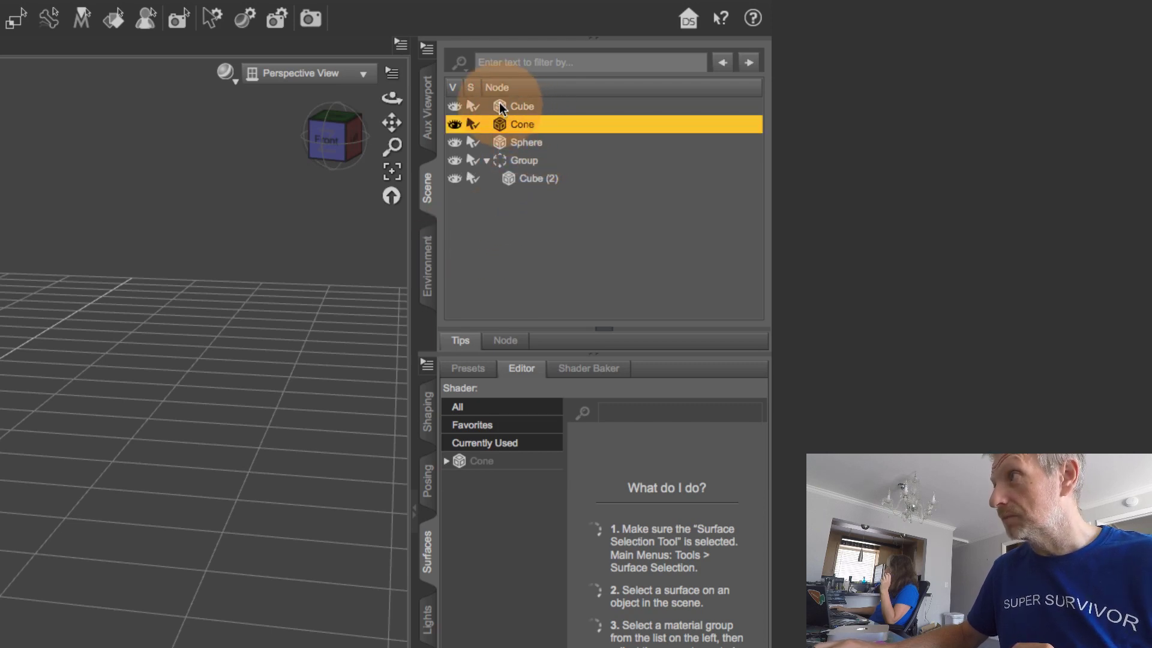
- Put Cube into Group alongside Cube (2) and make the Cone a child of the Sphere
left_click_drag(500, 107, 520, 158)
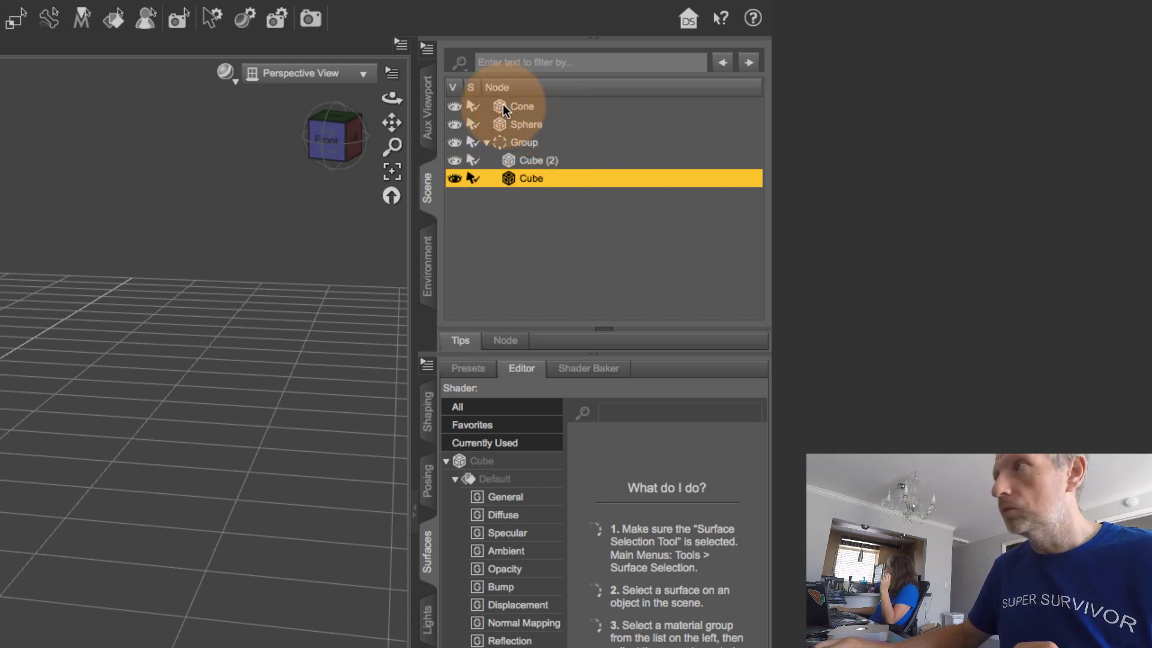
left_click_drag(503, 105, 523, 127)
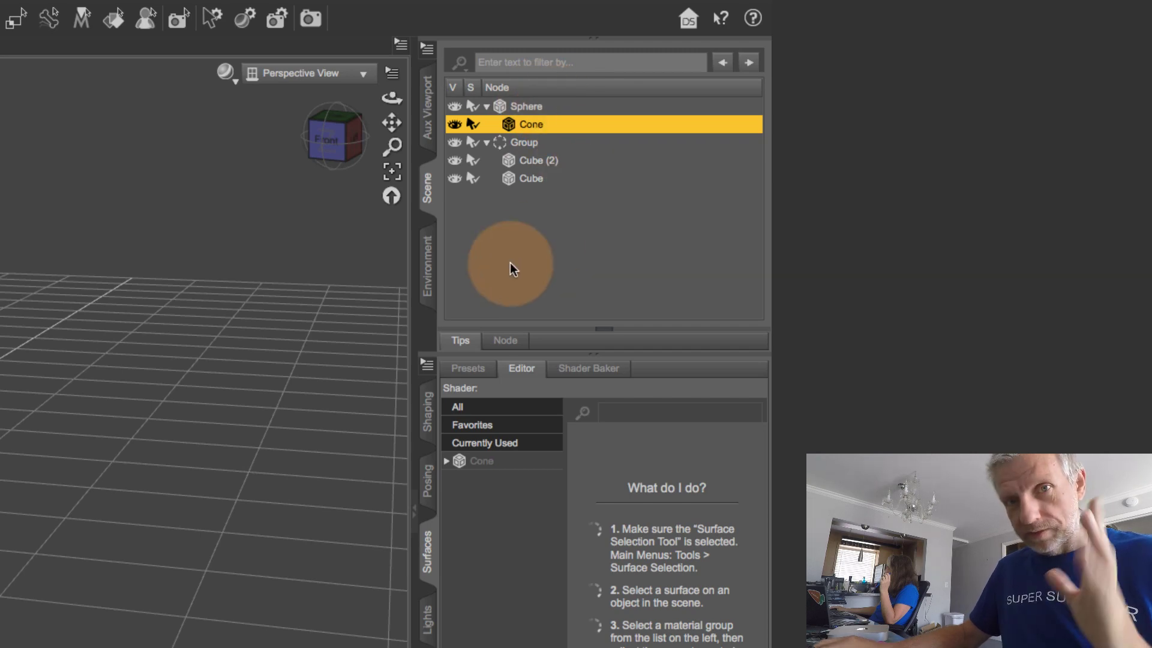
left_click(528, 144)
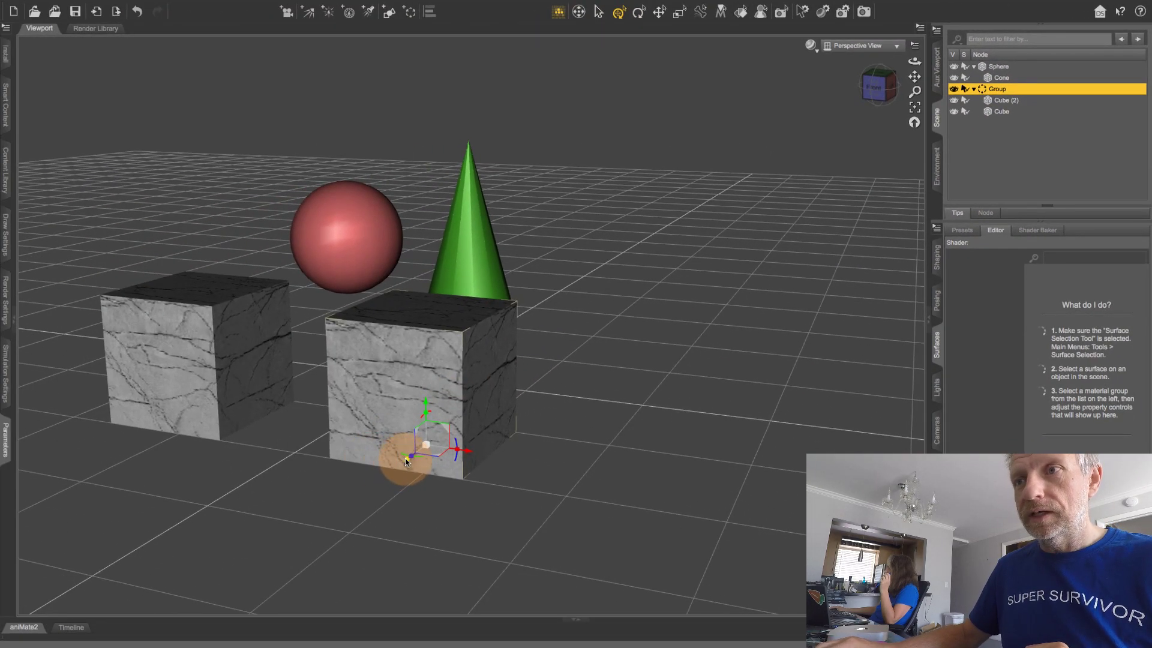
- Slide the cube group, then nudge Cube (2) forward and Cube slightly left
mouse_move(406, 460)
left_mouse_down()
mouse_move(290, 560)
mouse_move(496, 352)
mouse_move(356, 516)
mouse_move(398, 470)
left_mouse_up()
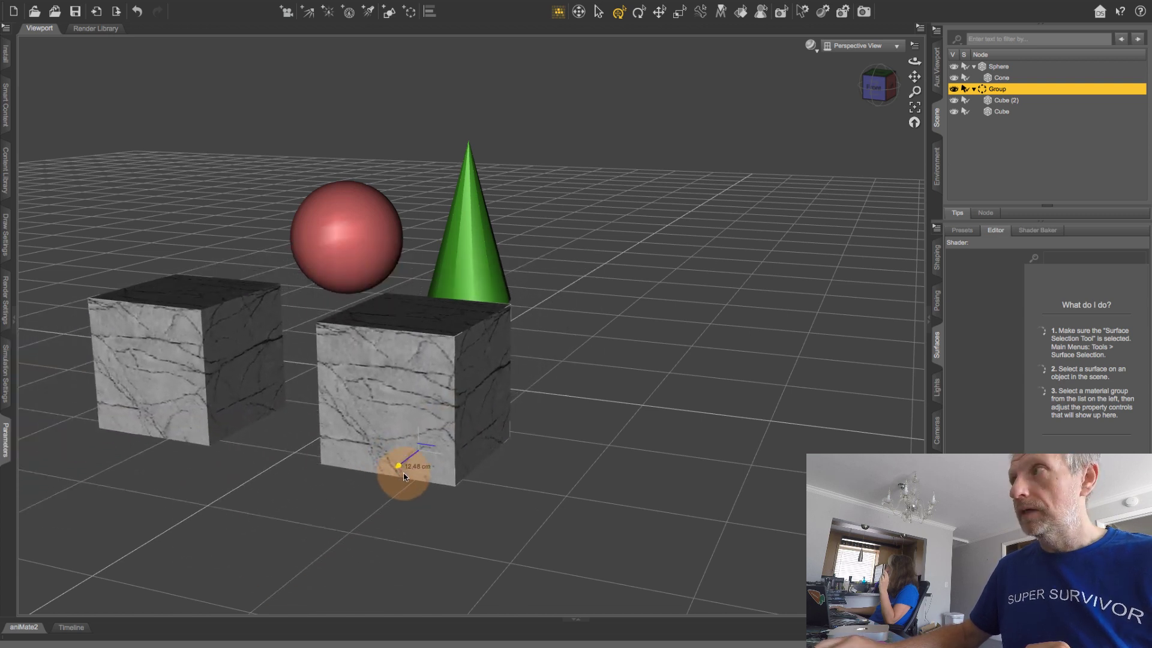
left_click(1006, 100)
left_click(1002, 112)
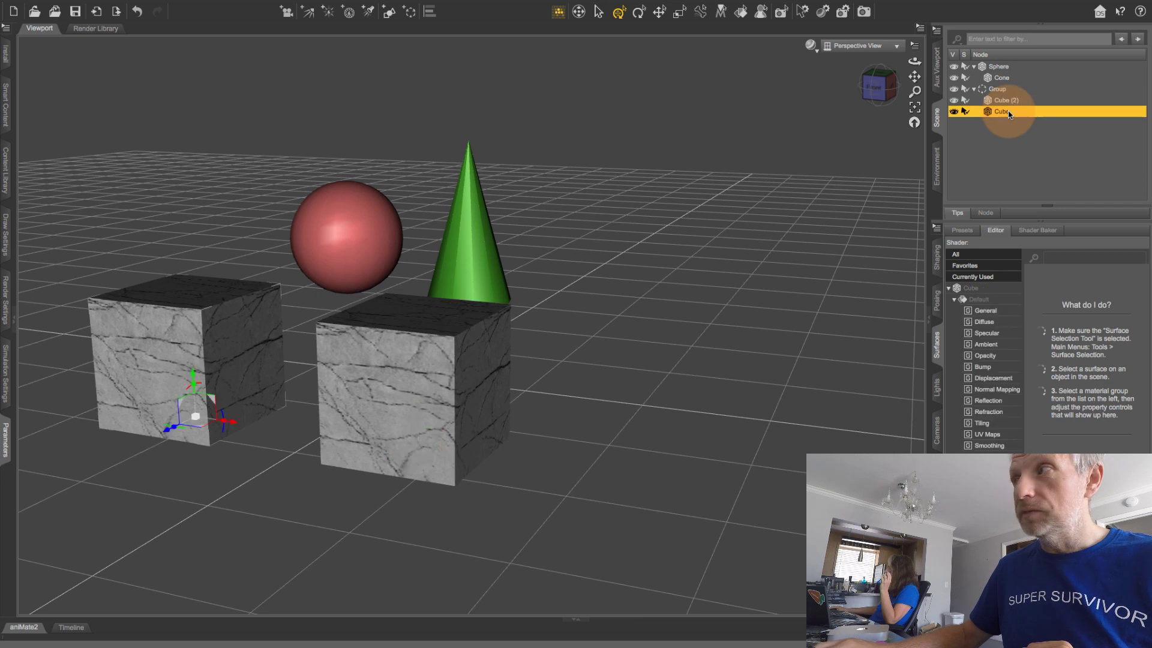
left_click(1006, 100)
left_click(1000, 113)
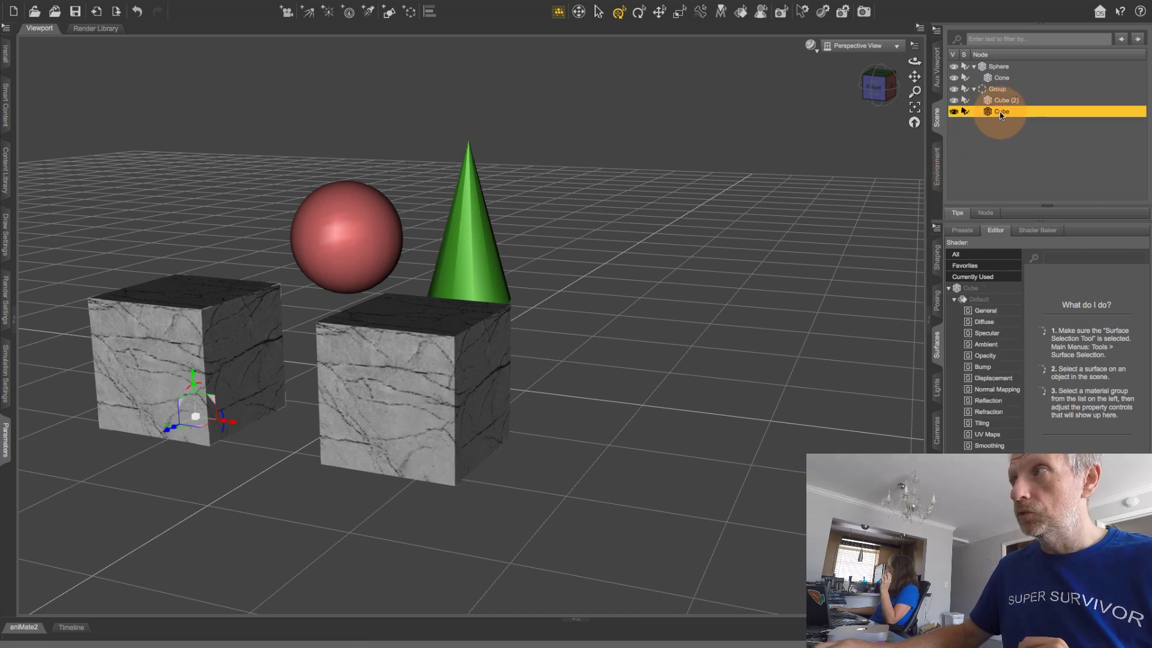
left_click(999, 102)
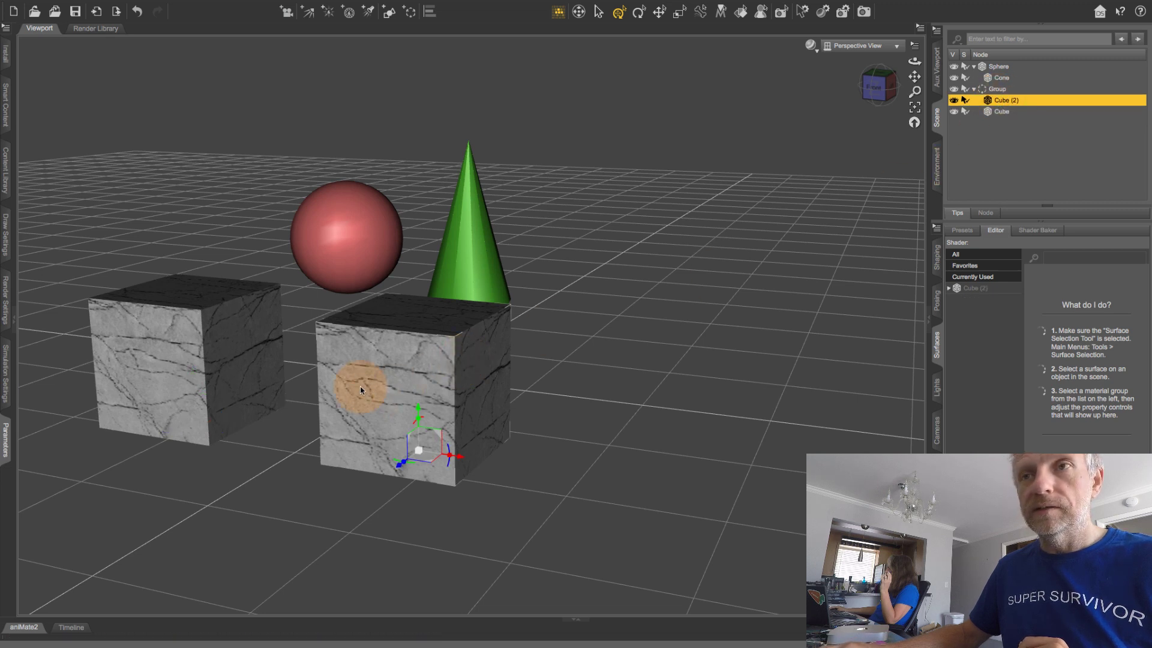
mouse_move(388, 477)
left_mouse_down()
mouse_move(342, 462)
mouse_move(380, 488)
left_mouse_up()
left_click(1002, 112)
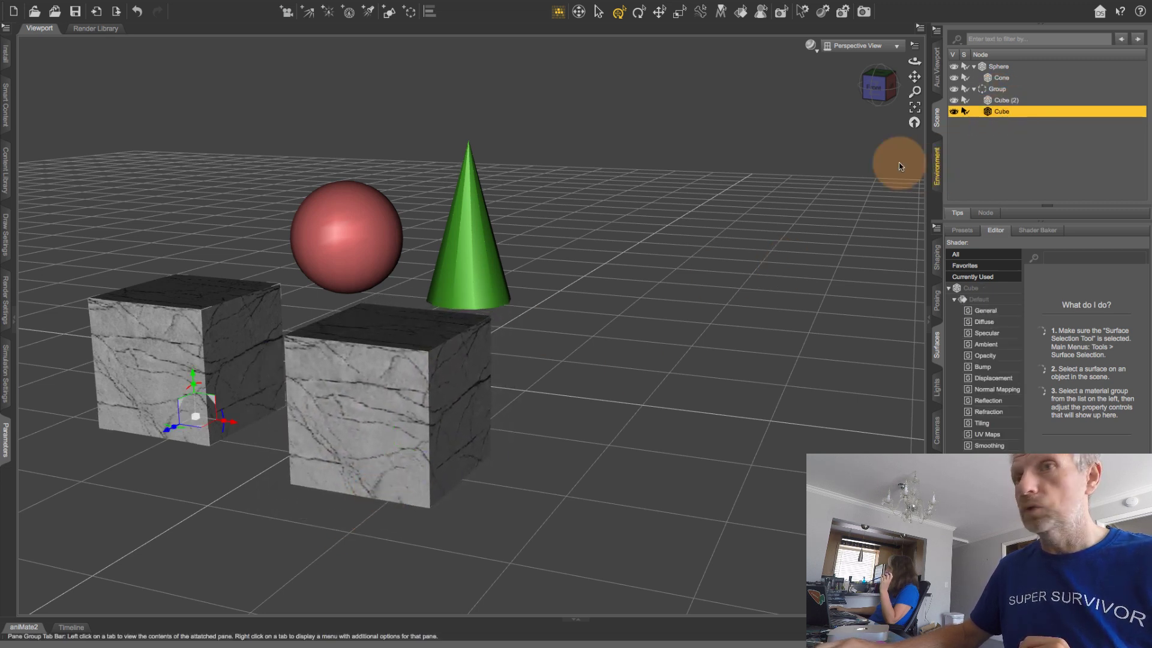
mouse_move(168, 431)
left_mouse_down()
mouse_move(128, 442)
mouse_move(154, 432)
left_mouse_up()
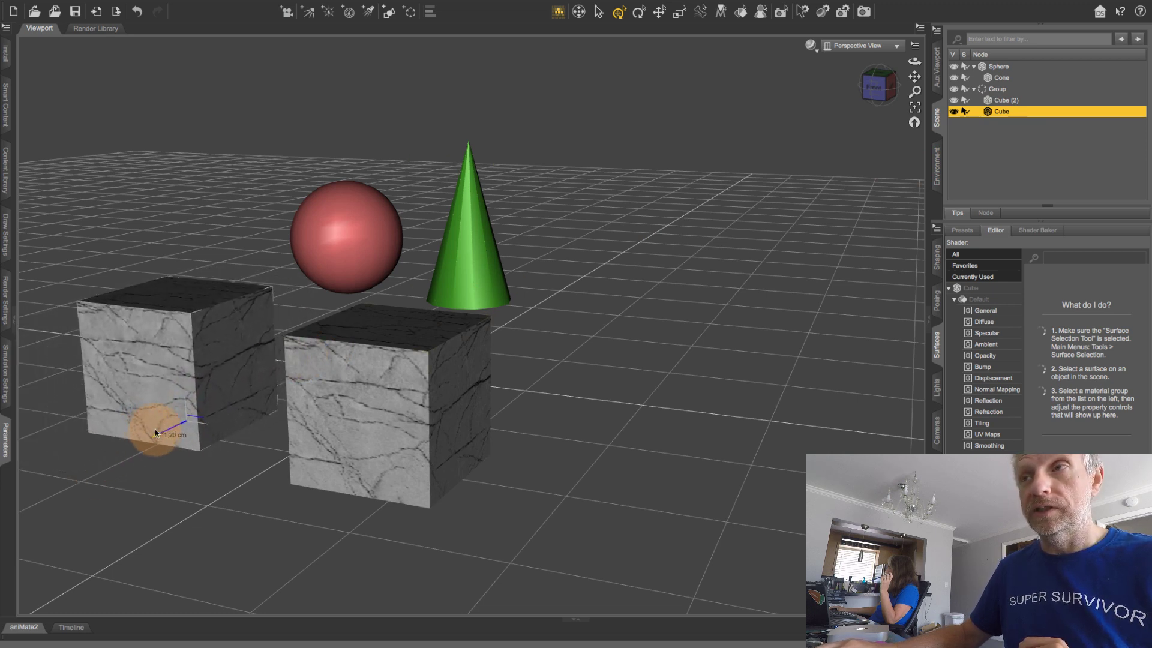
- Move the Sphere with its child Cone to the right and back along X and Z
left_click(447, 249)
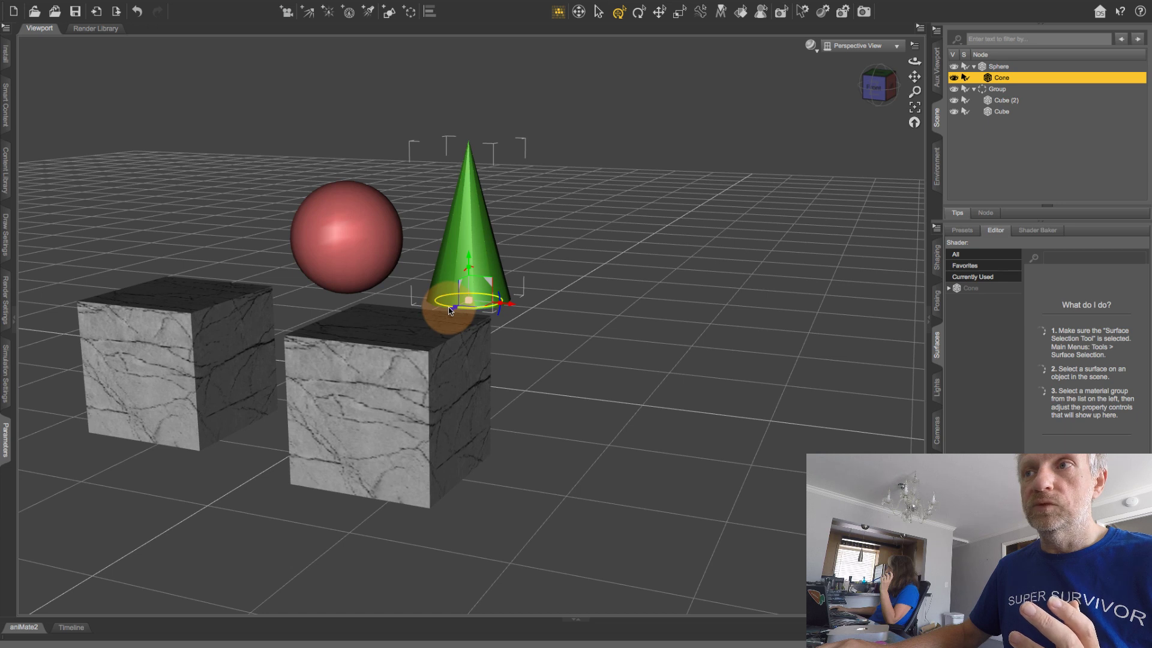
left_click(389, 280)
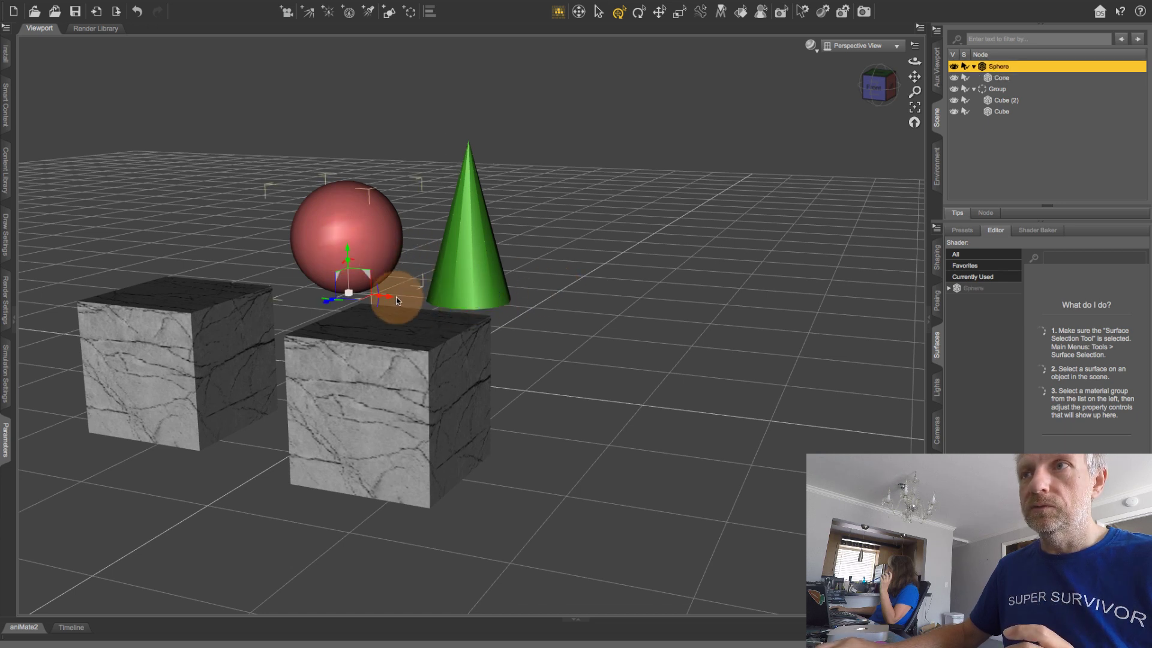
left_click_drag(389, 298, 606, 321)
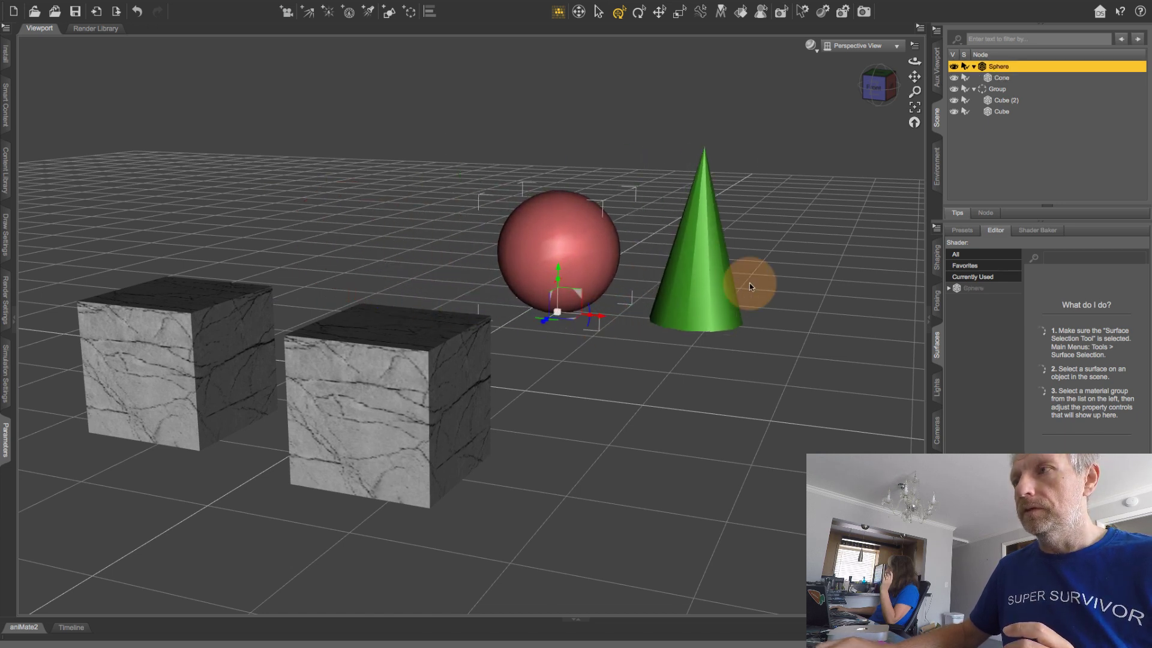
left_click(717, 292)
mouse_move(685, 330)
left_mouse_down()
mouse_move(729, 252)
mouse_move(687, 340)
left_mouse_up()
left_click(560, 243)
left_click_drag(544, 321, 567, 311)
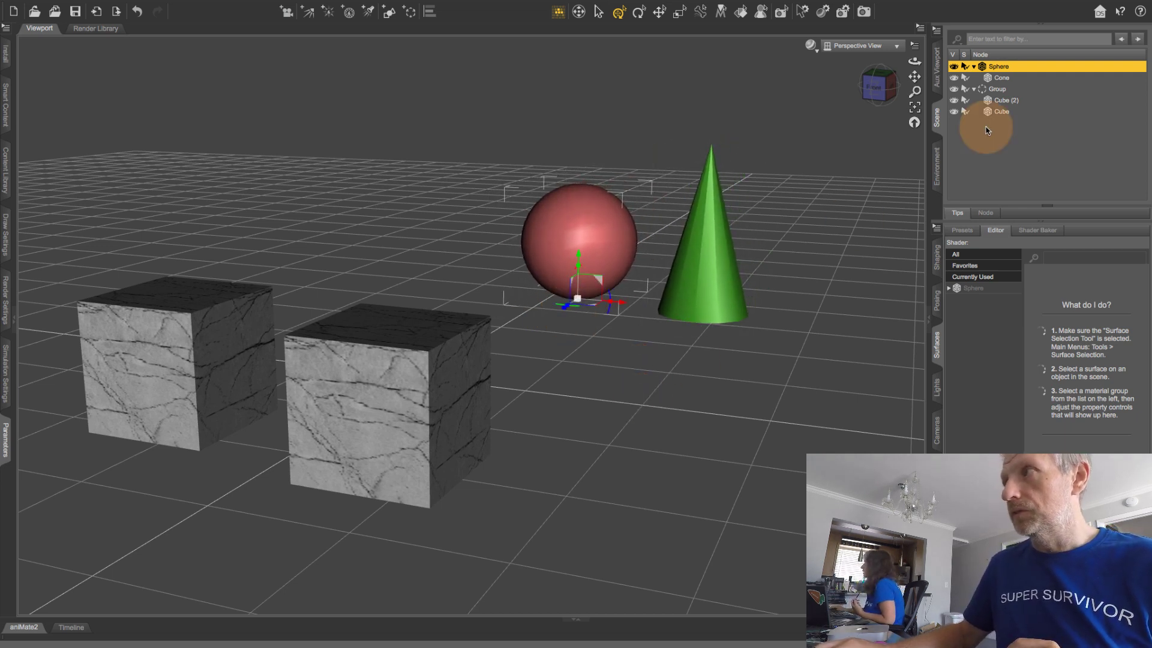
- Turn off the Sphere's visibility eye icon, leaving its child Cone visible
left_click(997, 90)
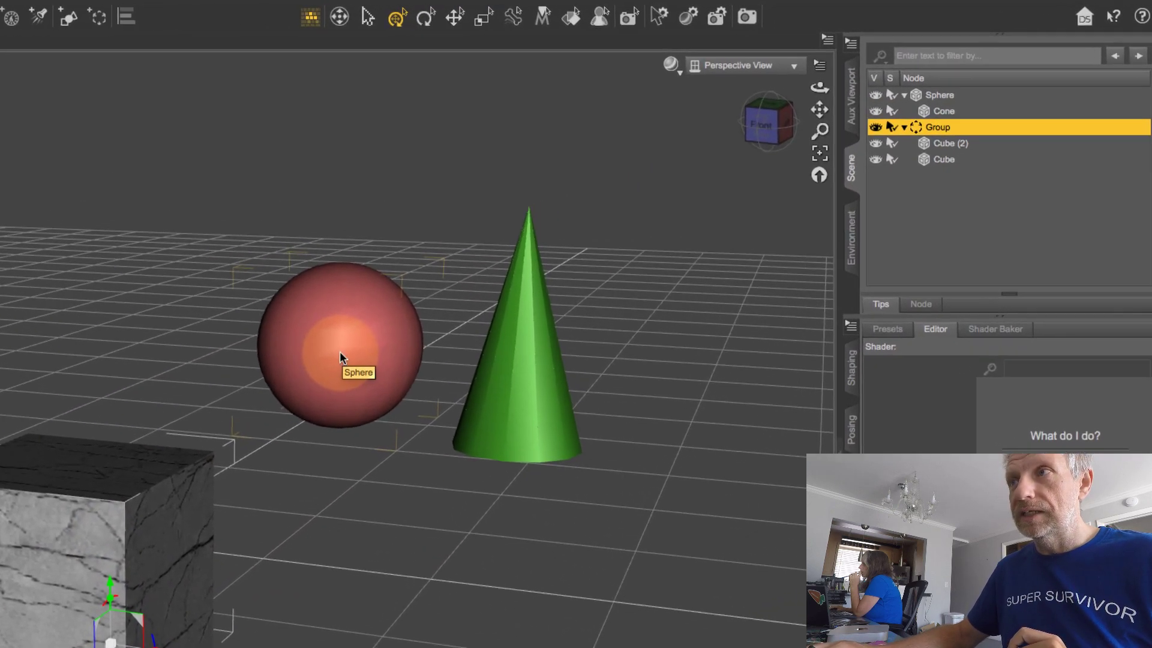
left_click(563, 229)
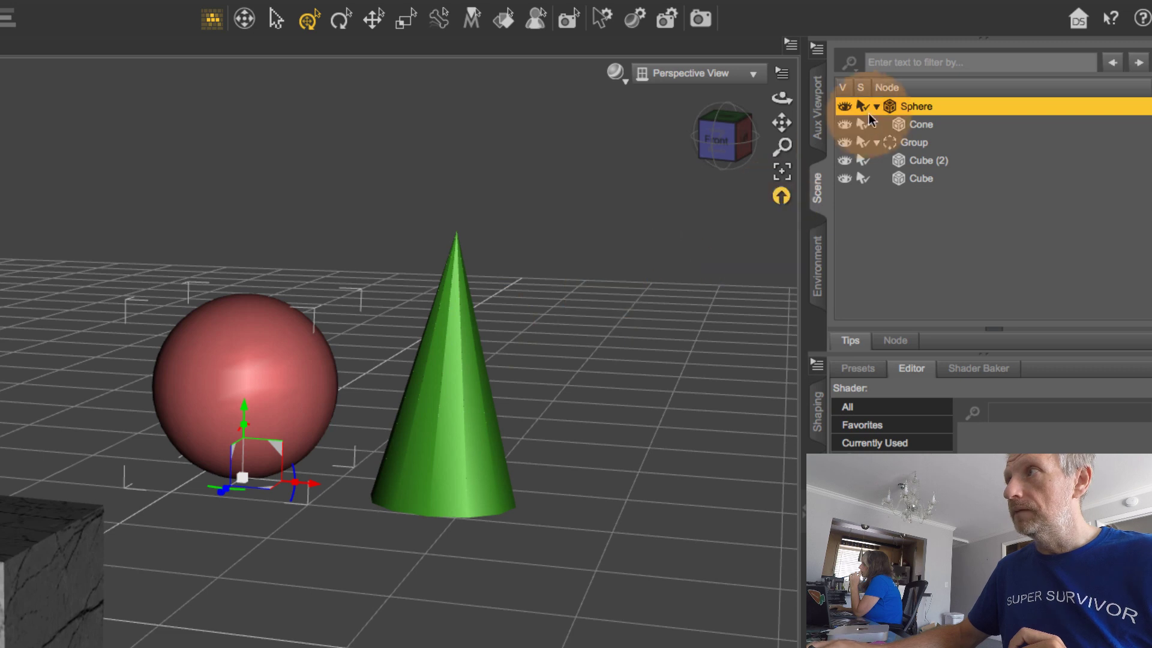
left_click(843, 106)
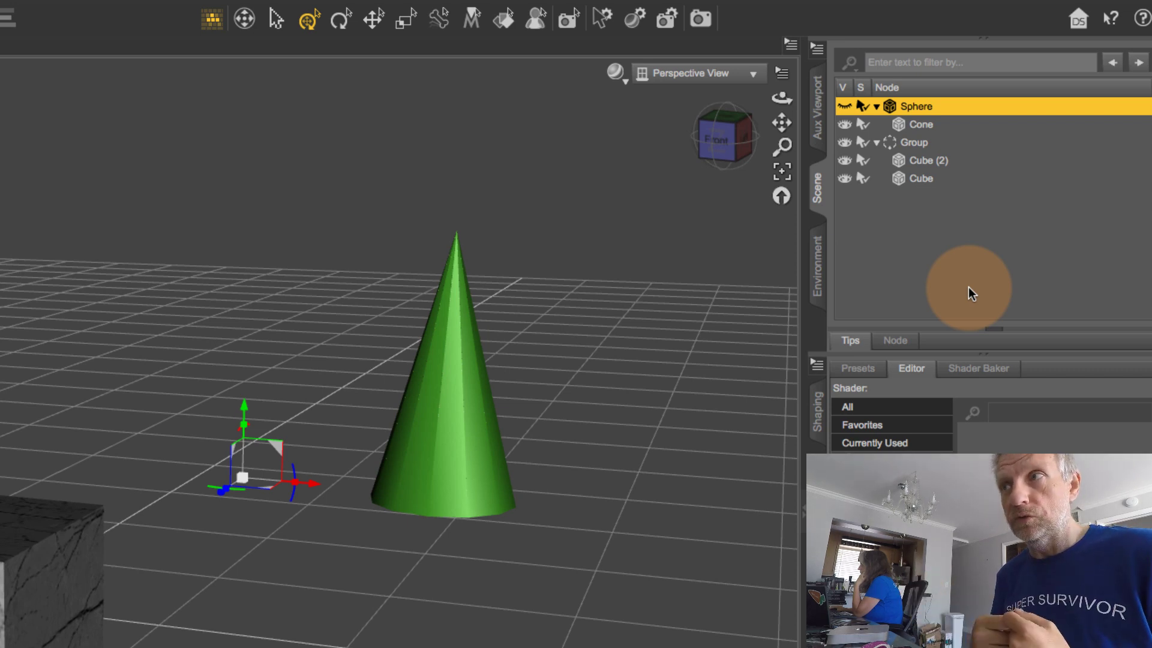
left_click(843, 106)
left_click(843, 106)
left_click(843, 106)
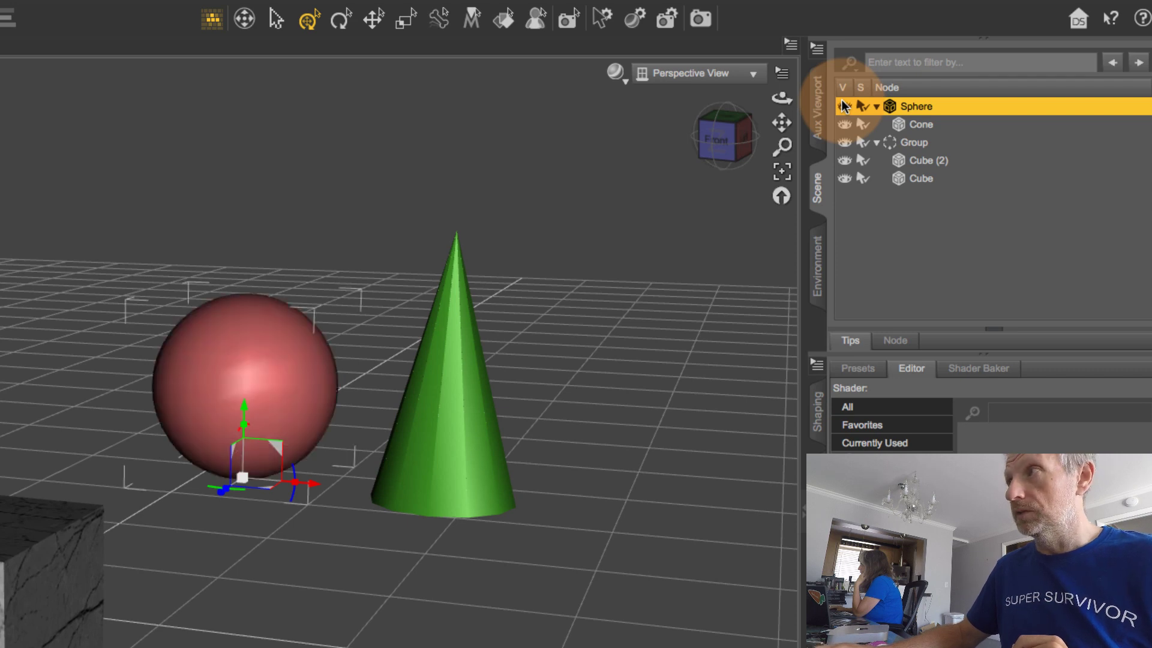
left_click(844, 124)
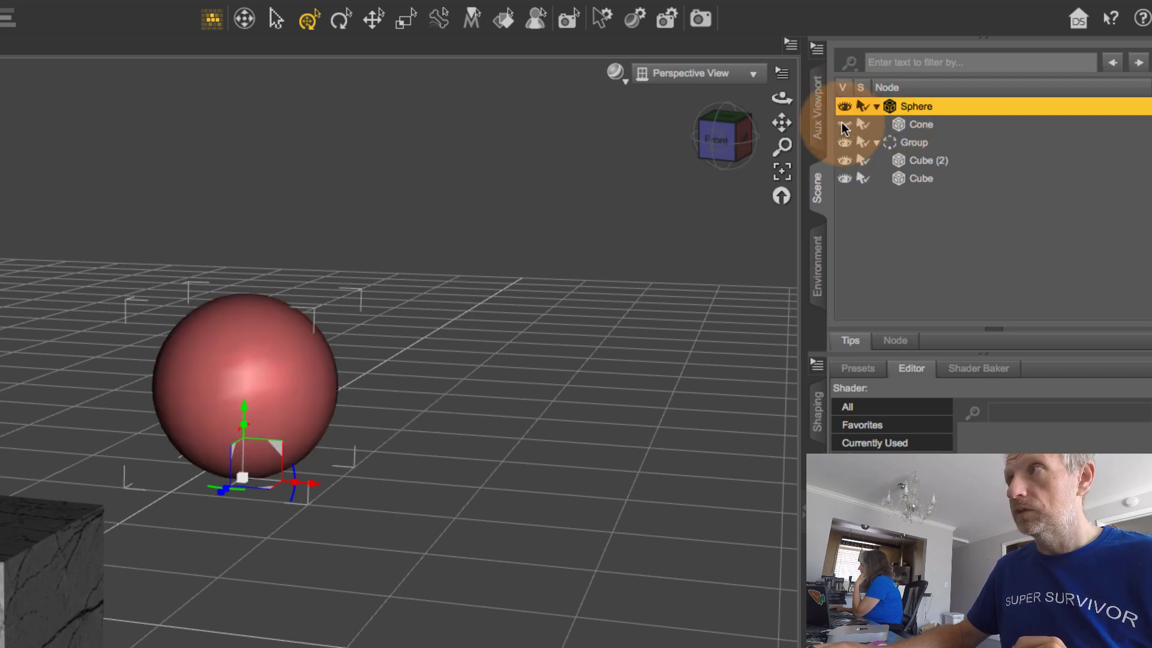
left_click(844, 124)
left_click(843, 106)
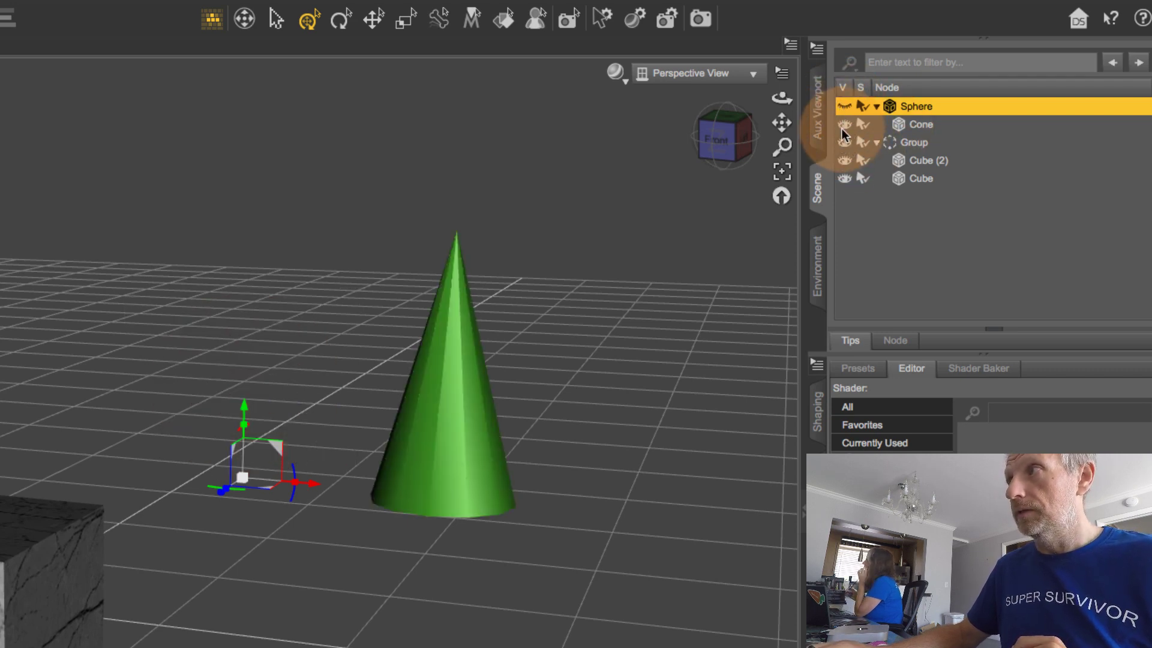
left_click(844, 124)
left_click(844, 106)
left_click(844, 124)
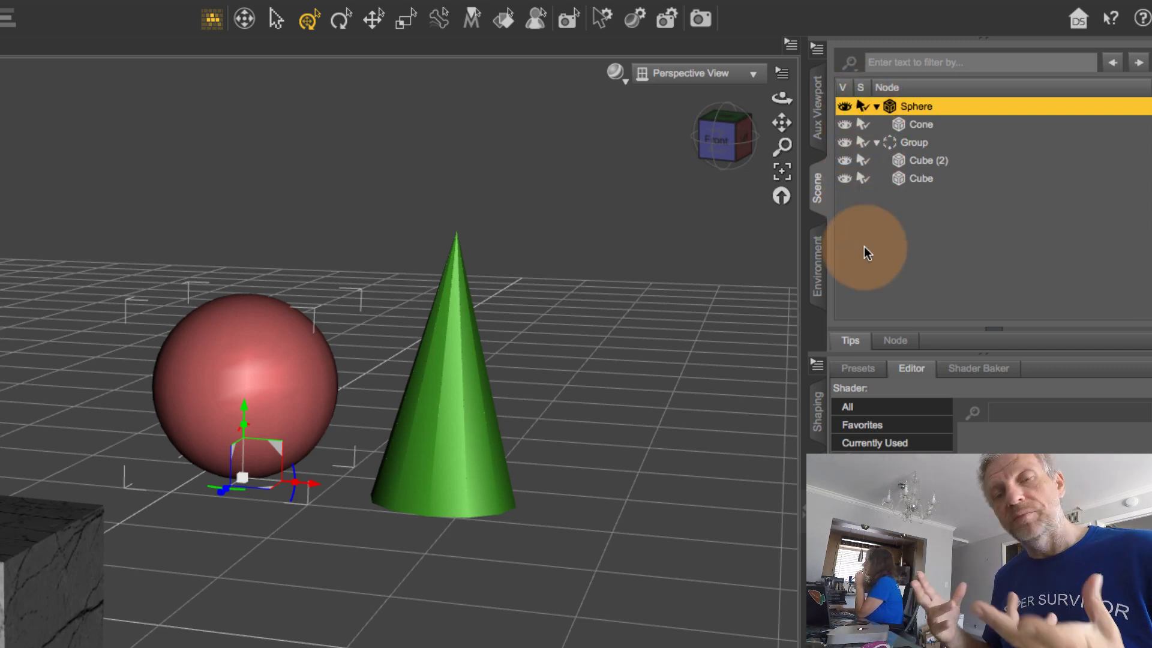
left_click(458, 454)
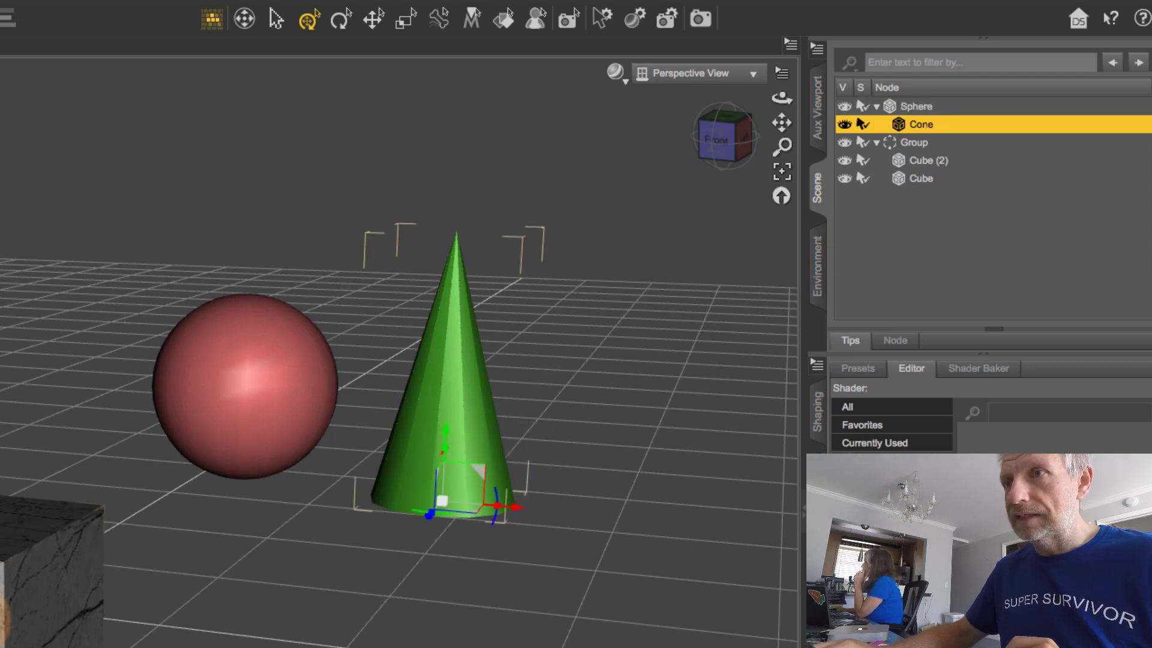
- Select the cubes, sphere and cone in the viewport in turn, ending with the Sphere selected
left_click(90, 517)
left_click(90, 517)
left_click(191, 387)
left_click(333, 394)
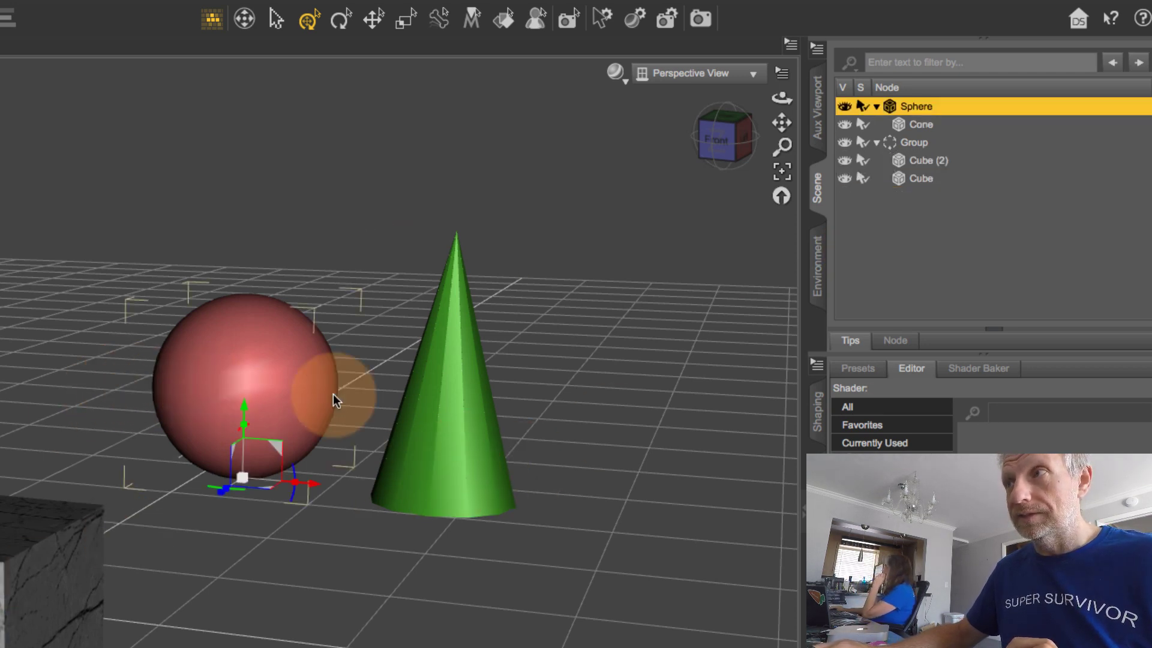
left_click(437, 409)
left_click(13, 591)
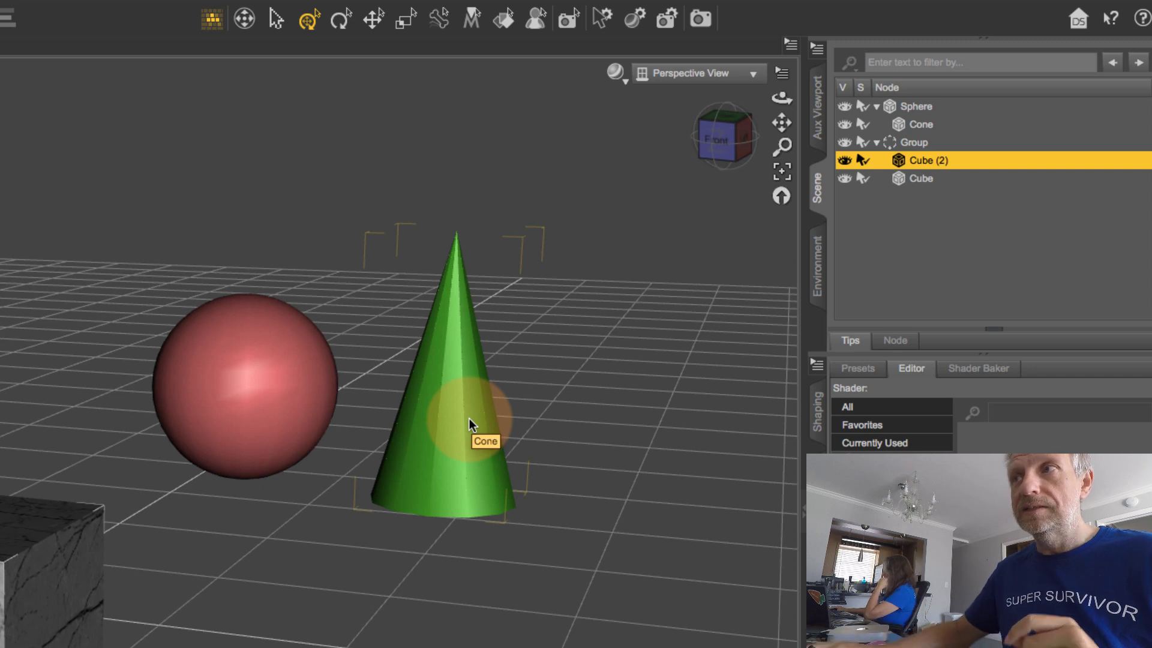
left_click(157, 429)
left_click(206, 416)
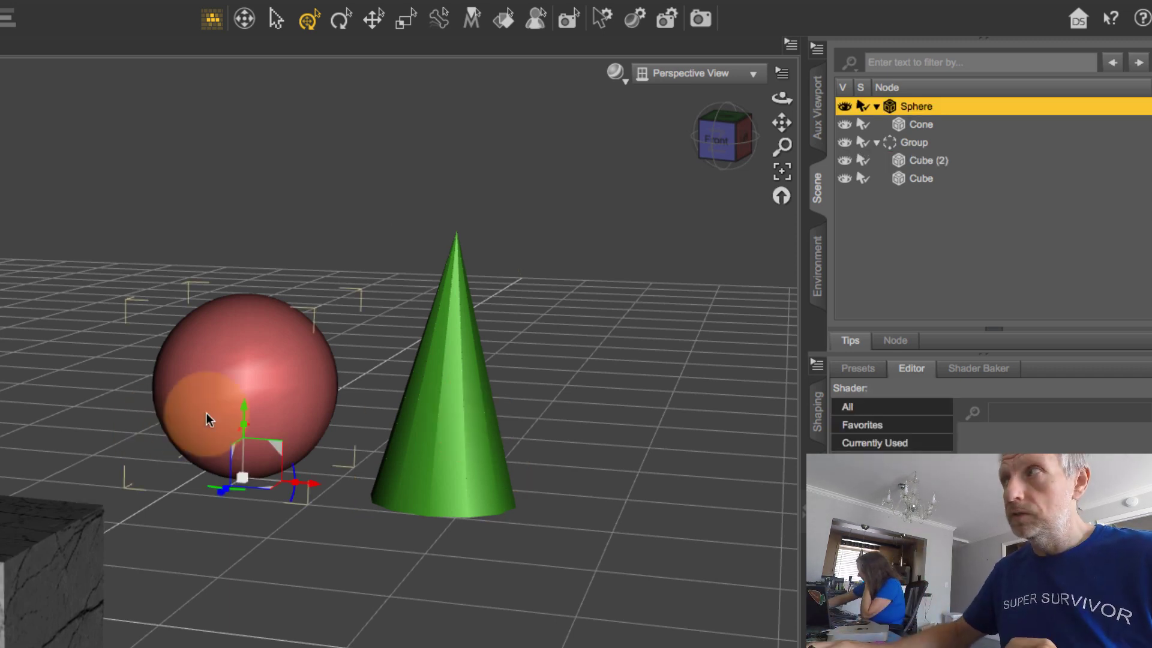
- Turn off the Sphere's Selectable checkmark, then select Cone, Group, Cube (2) and Cube in the Scene pane
left_click(861, 108)
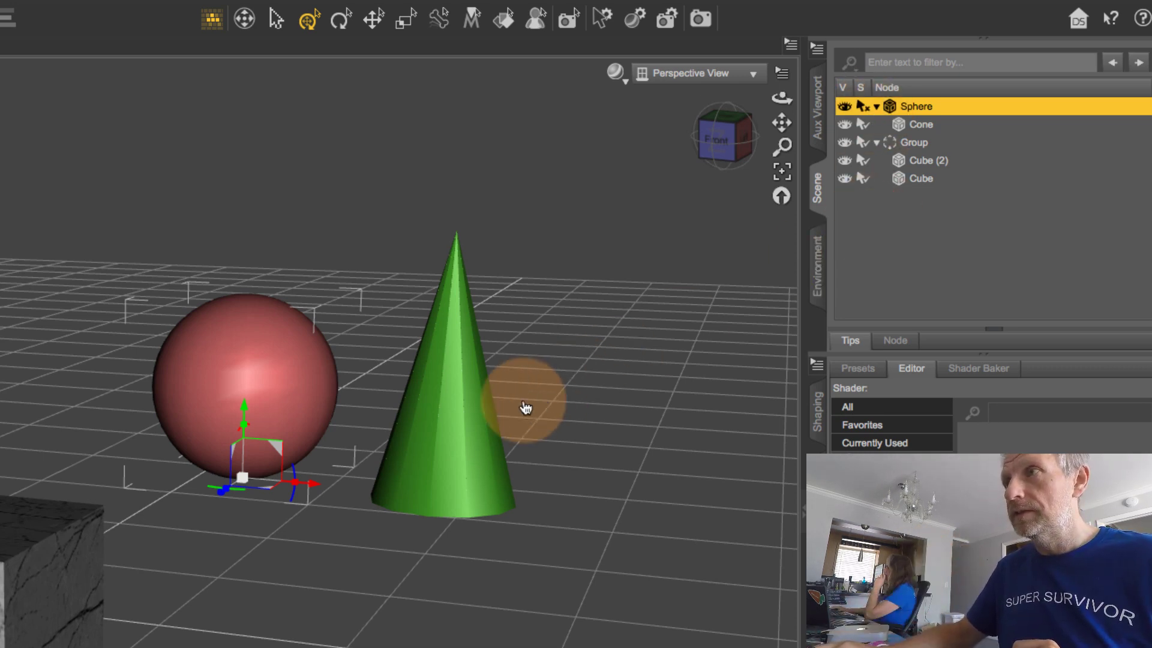
left_click(927, 122)
left_click(932, 141)
left_click(932, 158)
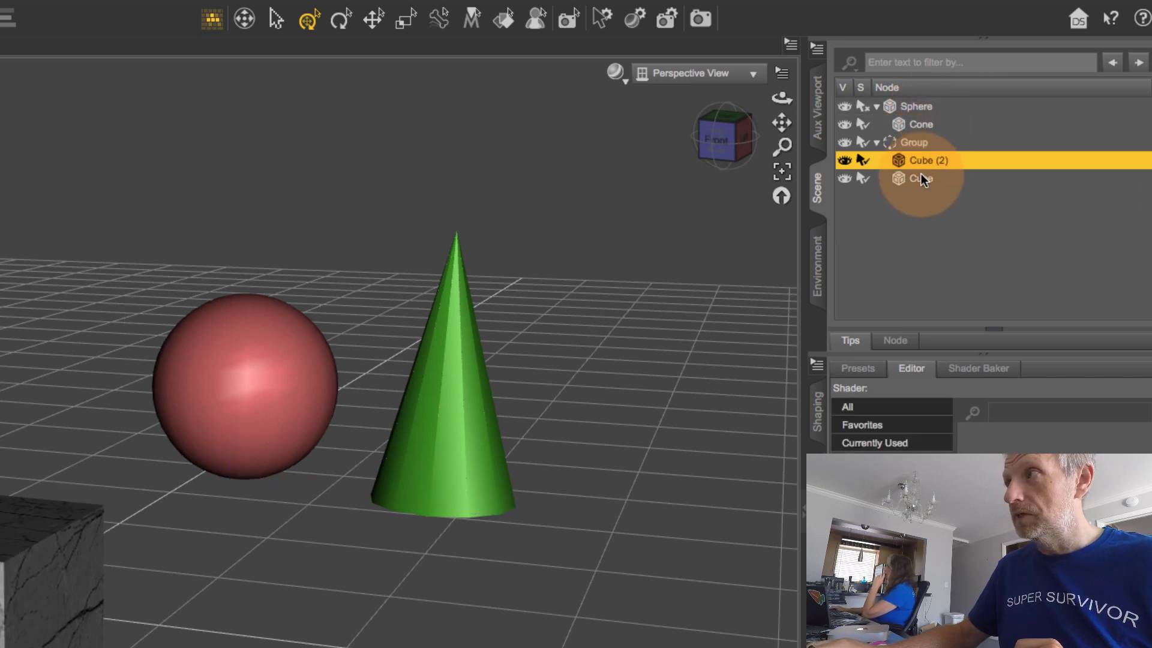
left_click(921, 179)
left_click(928, 160)
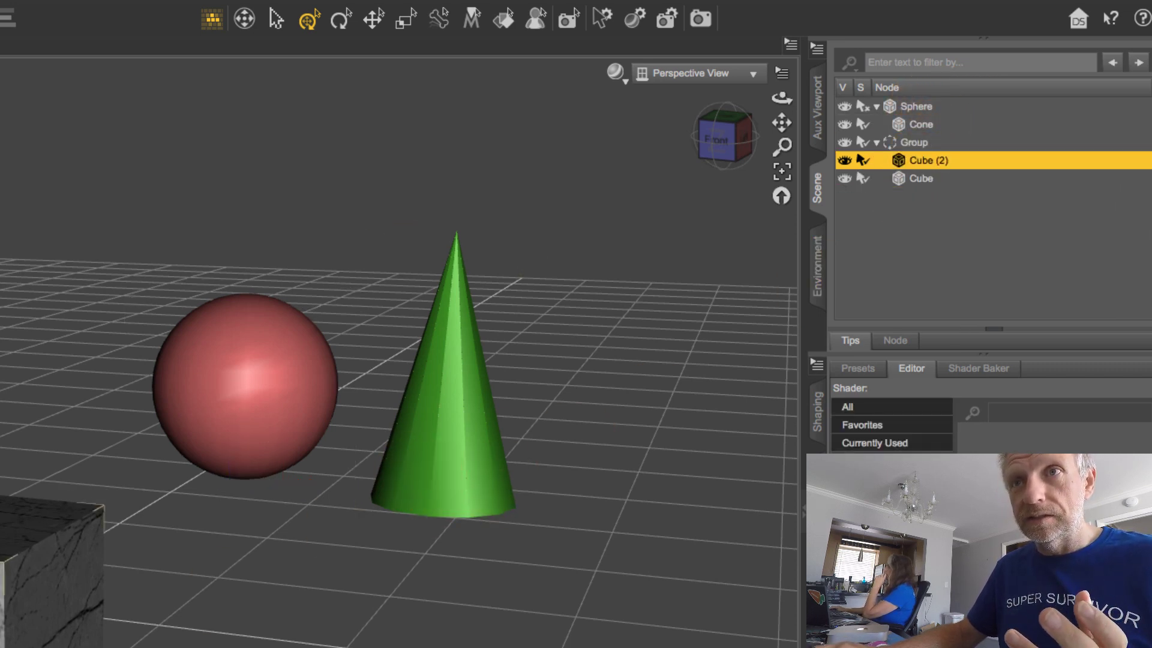
left_click(920, 178)
- Confirm the sphere can no longer be picked in the viewport, and hide then show the cone
left_click(279, 348)
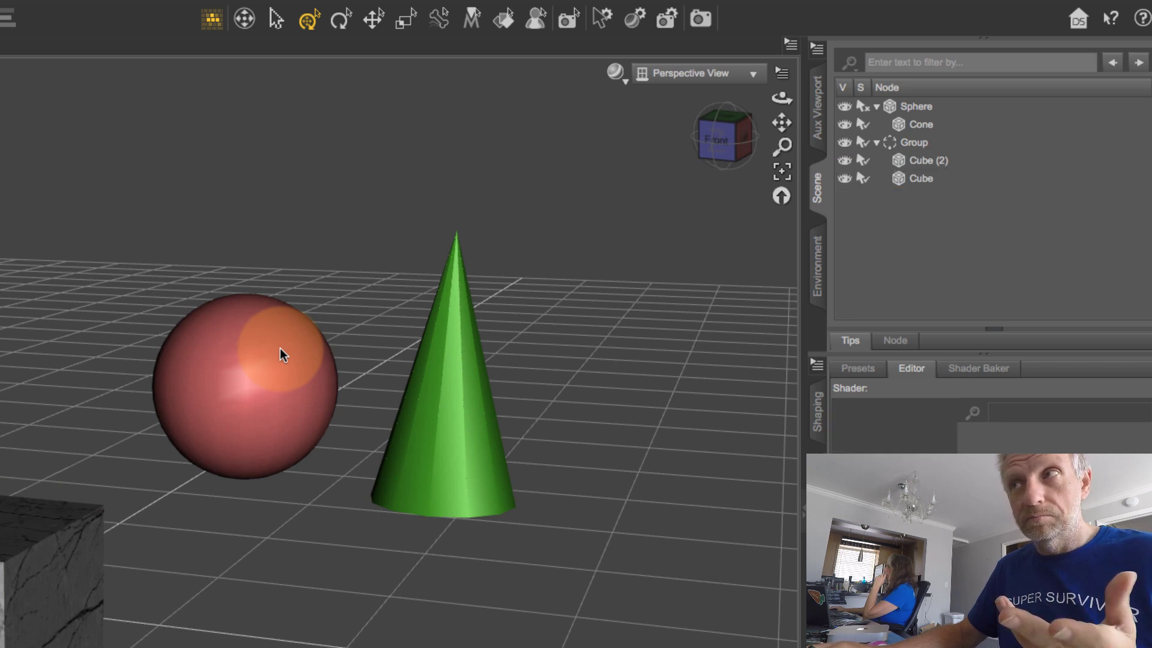
left_click(474, 438)
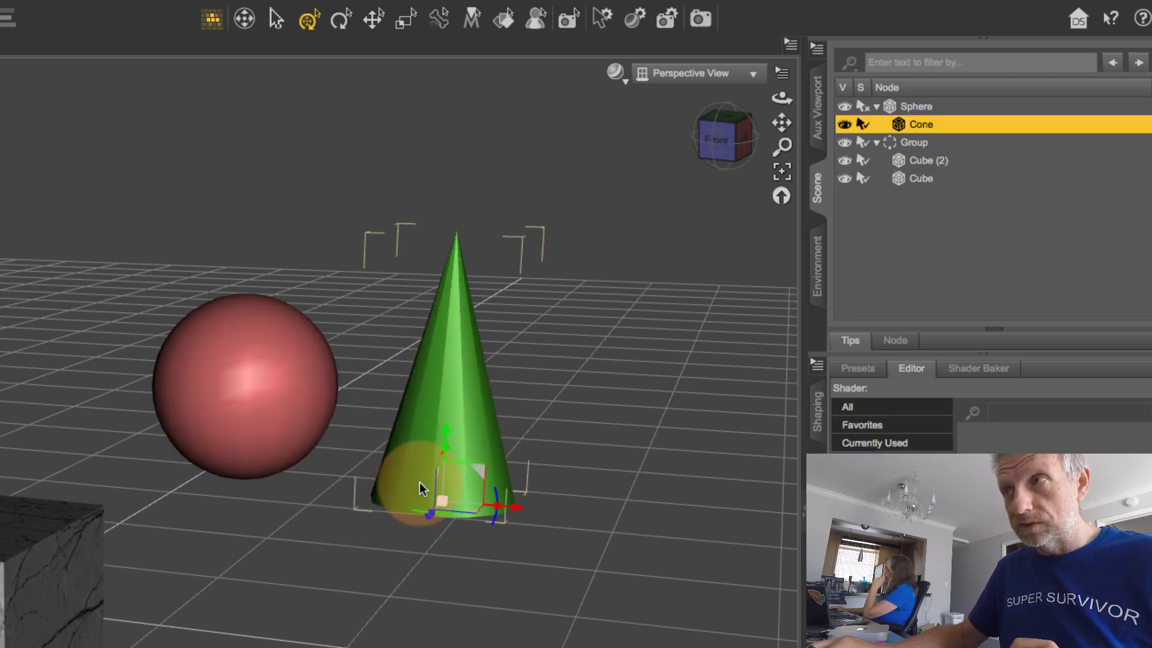
left_click(263, 377)
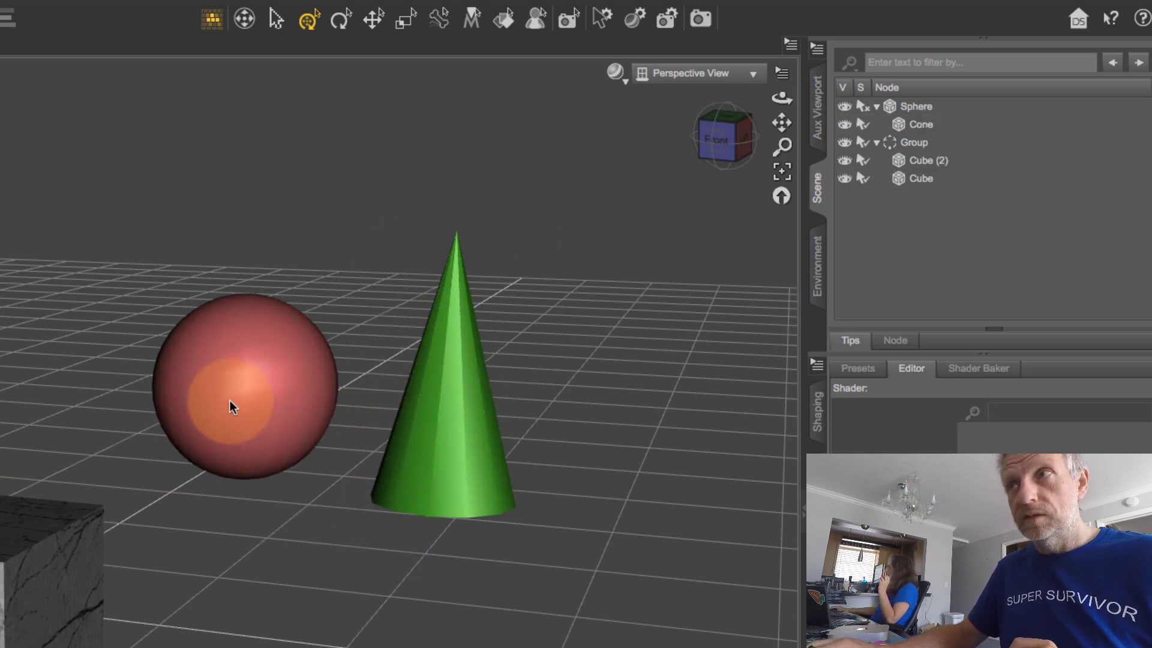
left_click(423, 448)
left_click(289, 399)
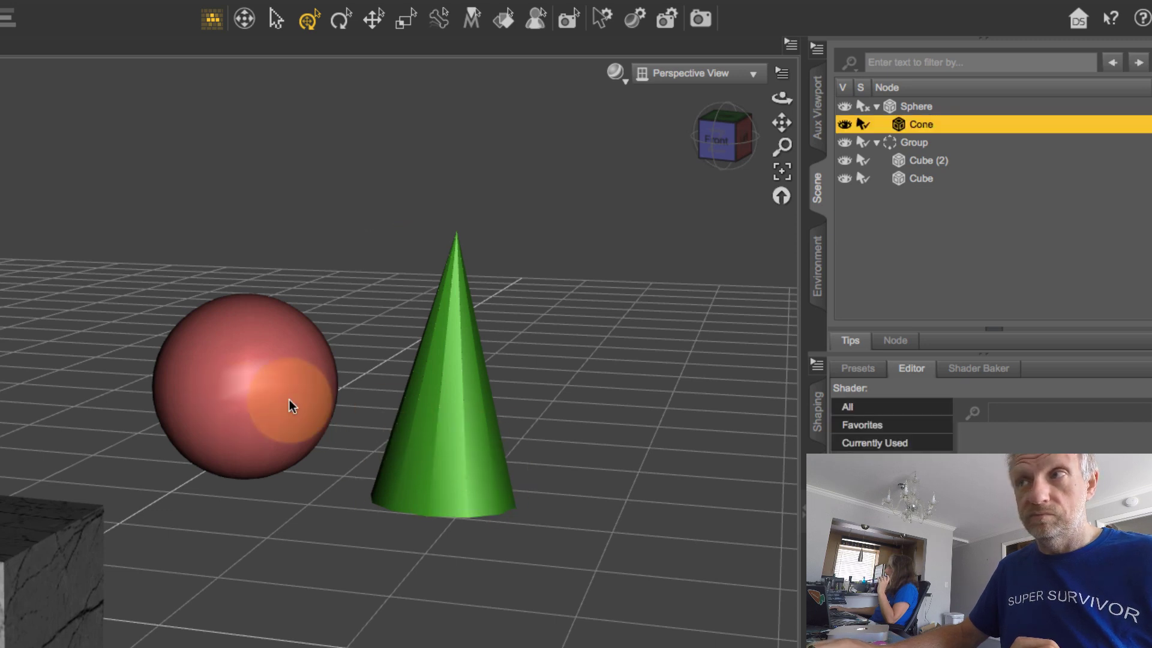
left_click(423, 422)
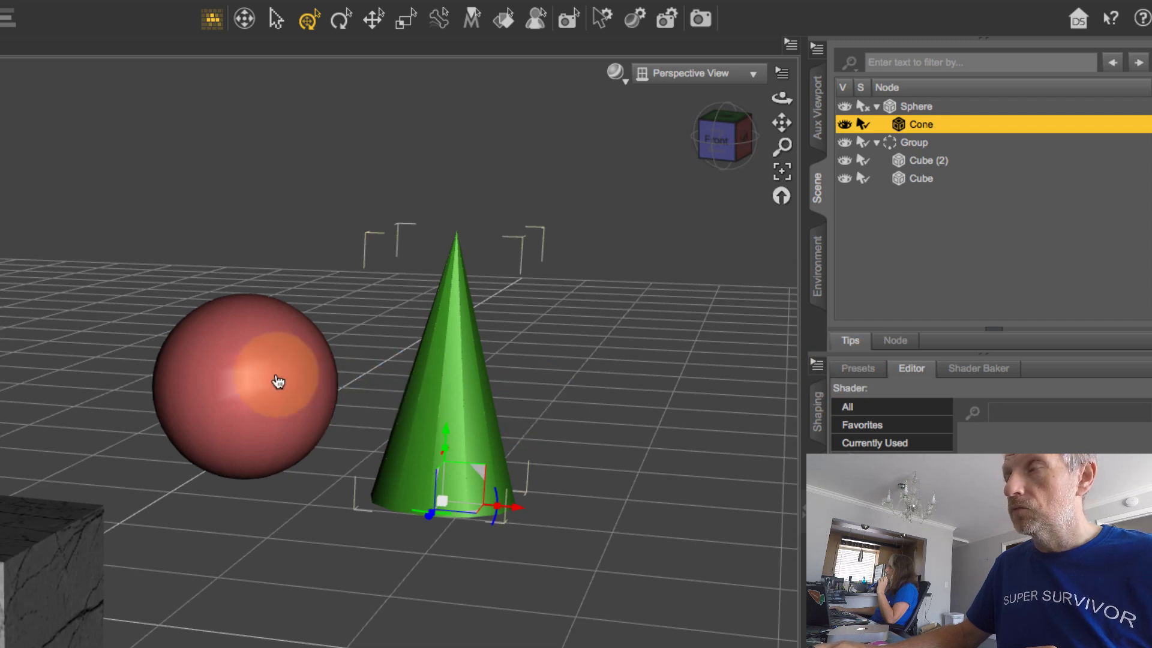
left_click(845, 125)
left_click(844, 125)
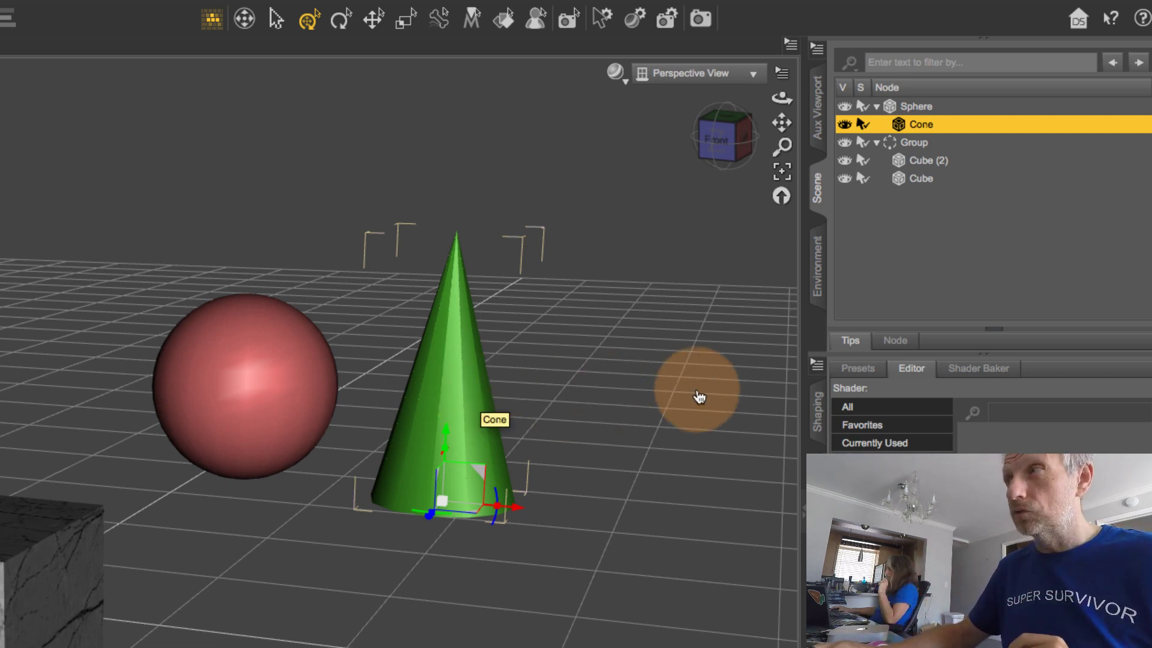
left_click(845, 160)
left_click(846, 161)
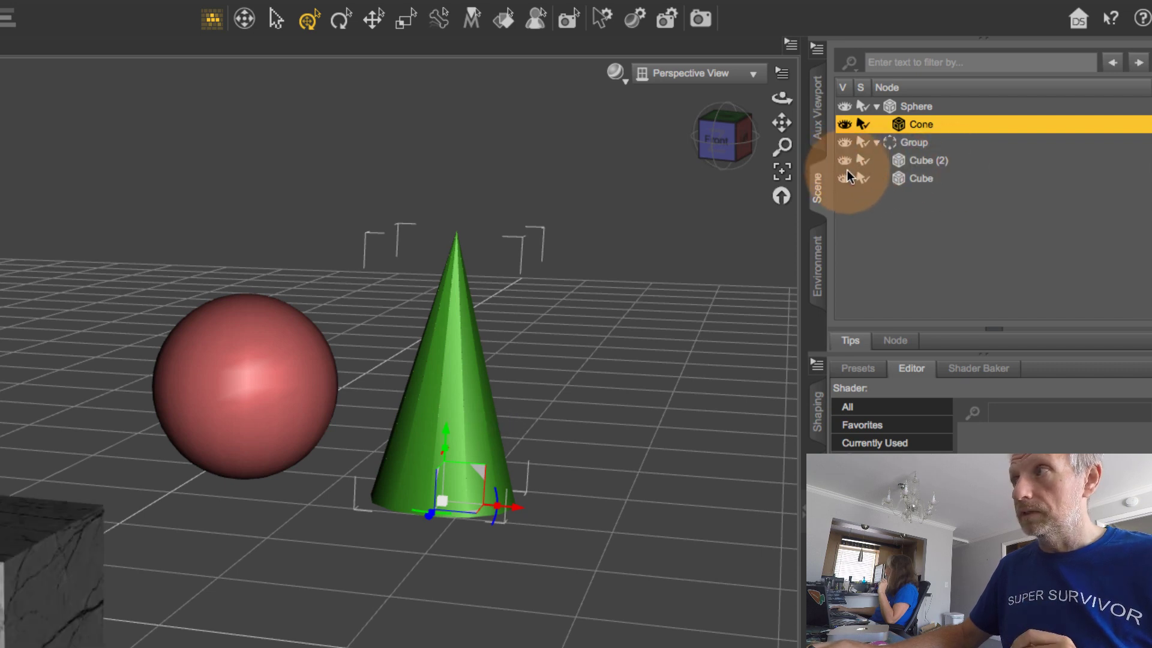
left_click(844, 159)
left_click(845, 159)
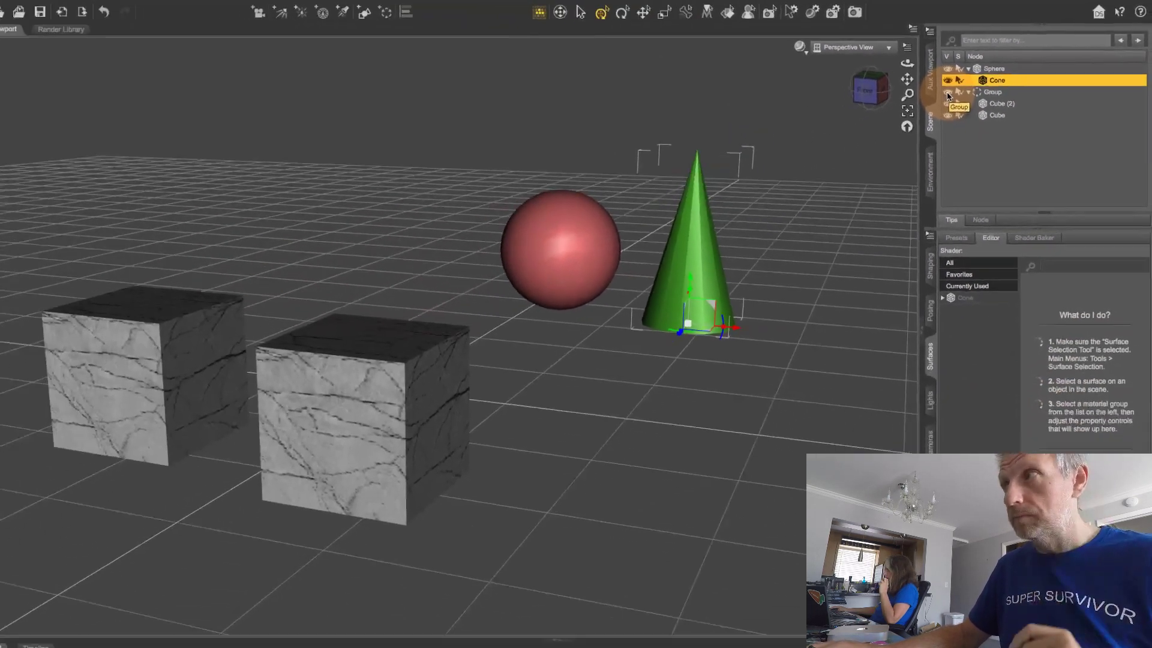
left_click(844, 144)
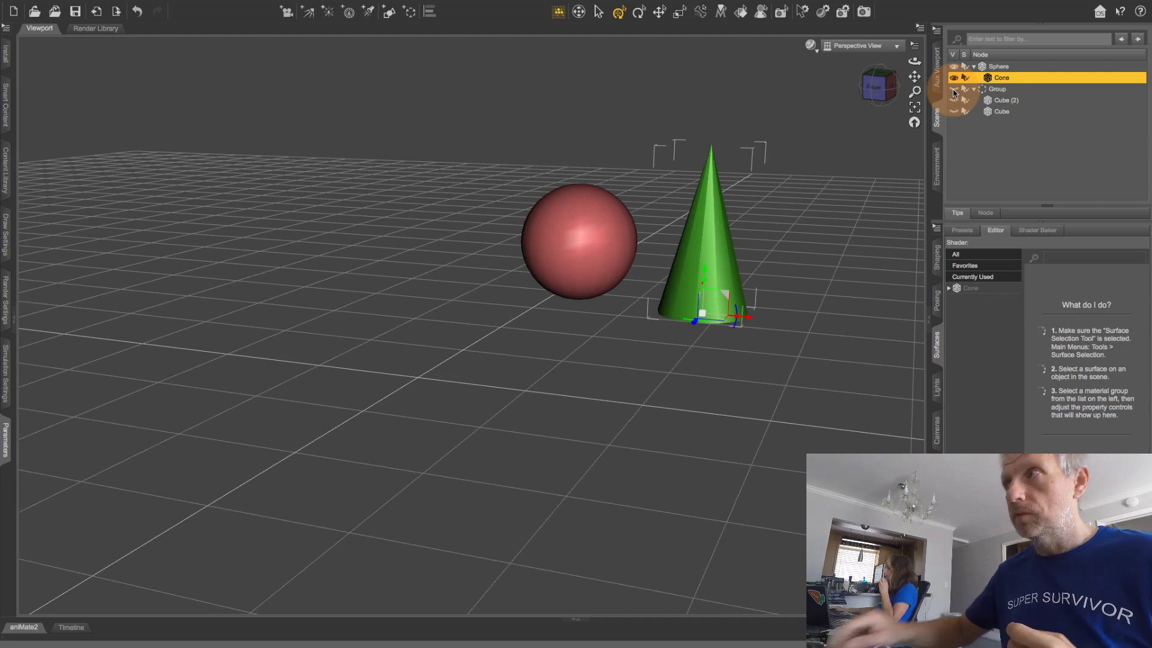
left_click(954, 90)
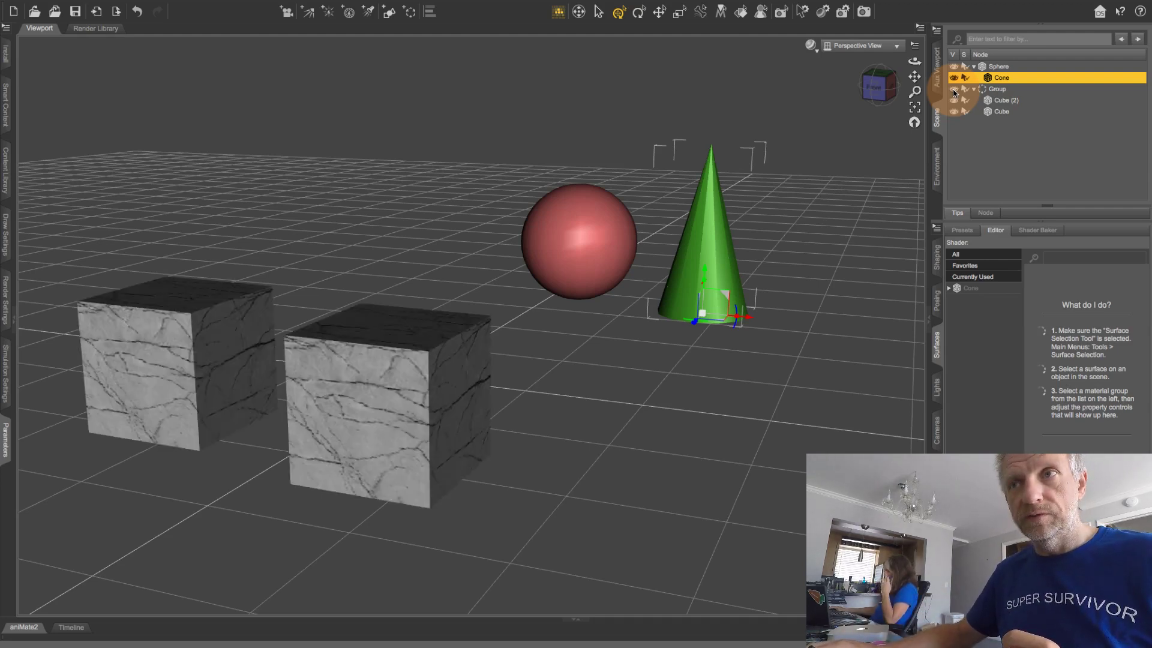
left_click(954, 90)
left_click(954, 90)
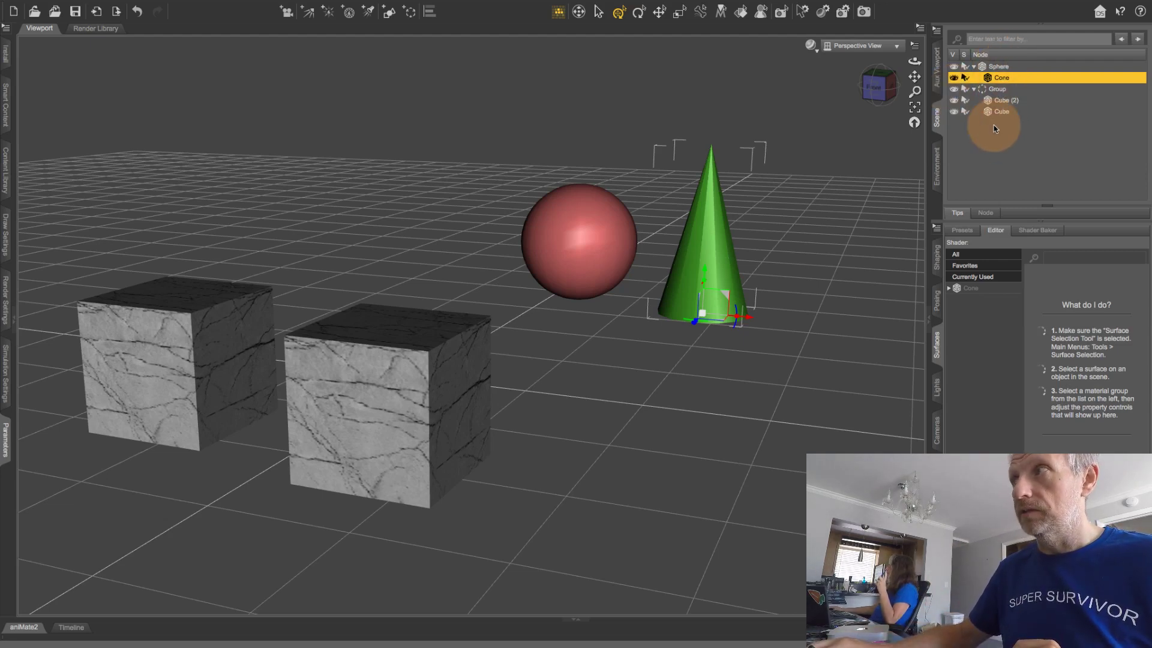
left_click(955, 68)
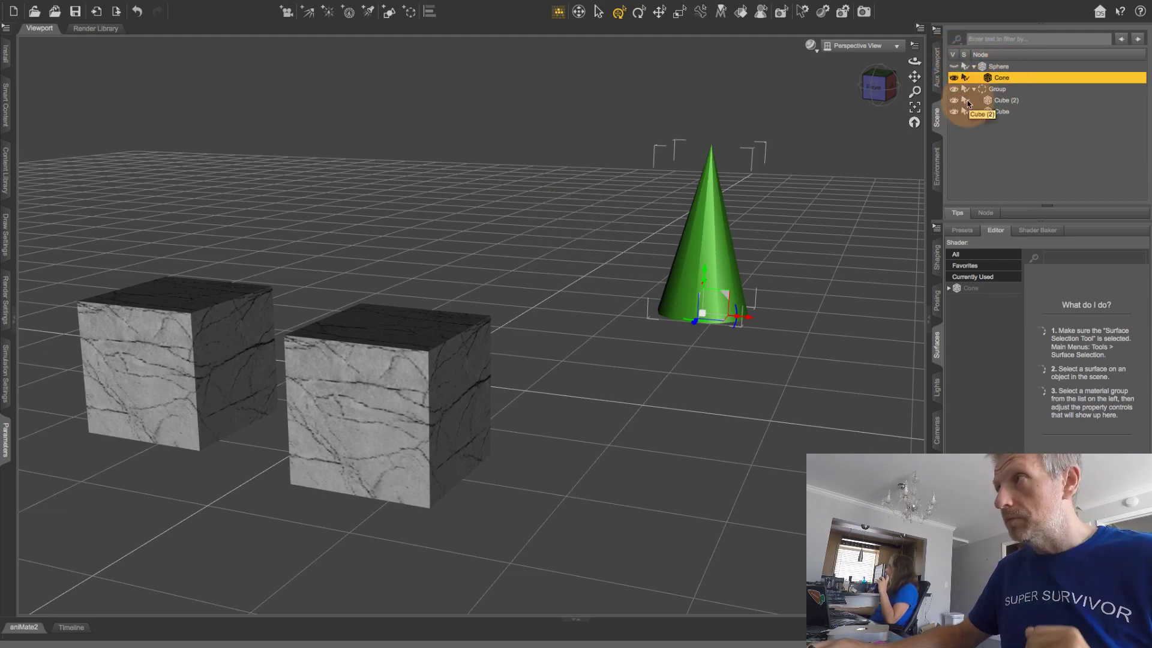
left_click(954, 67)
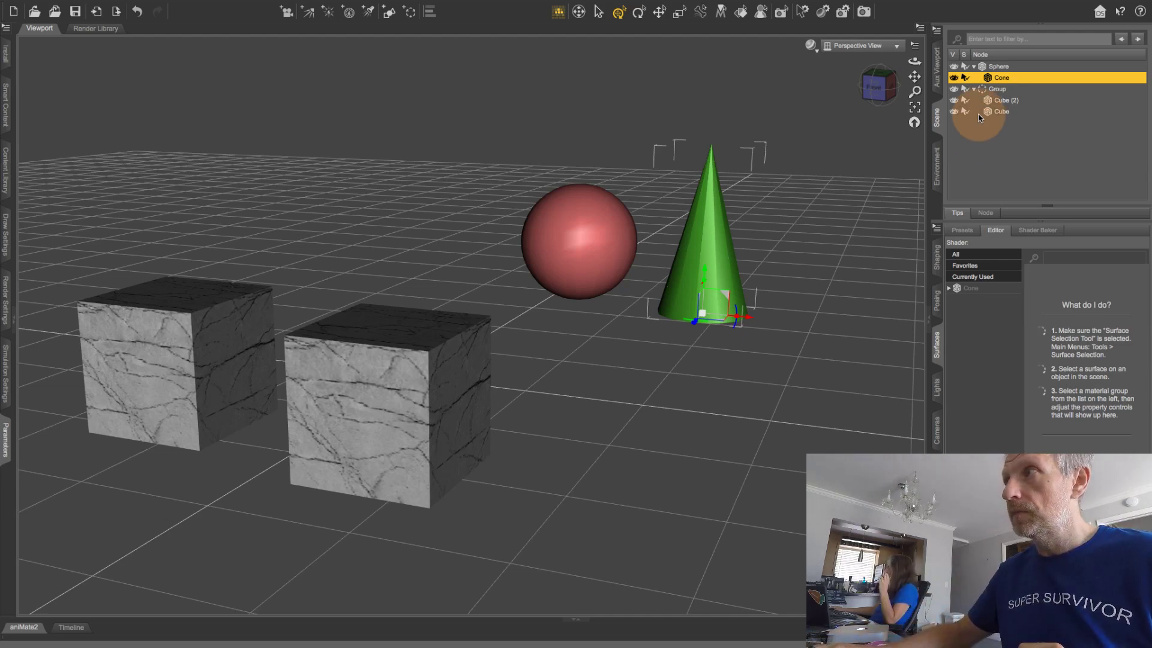
left_click(954, 89)
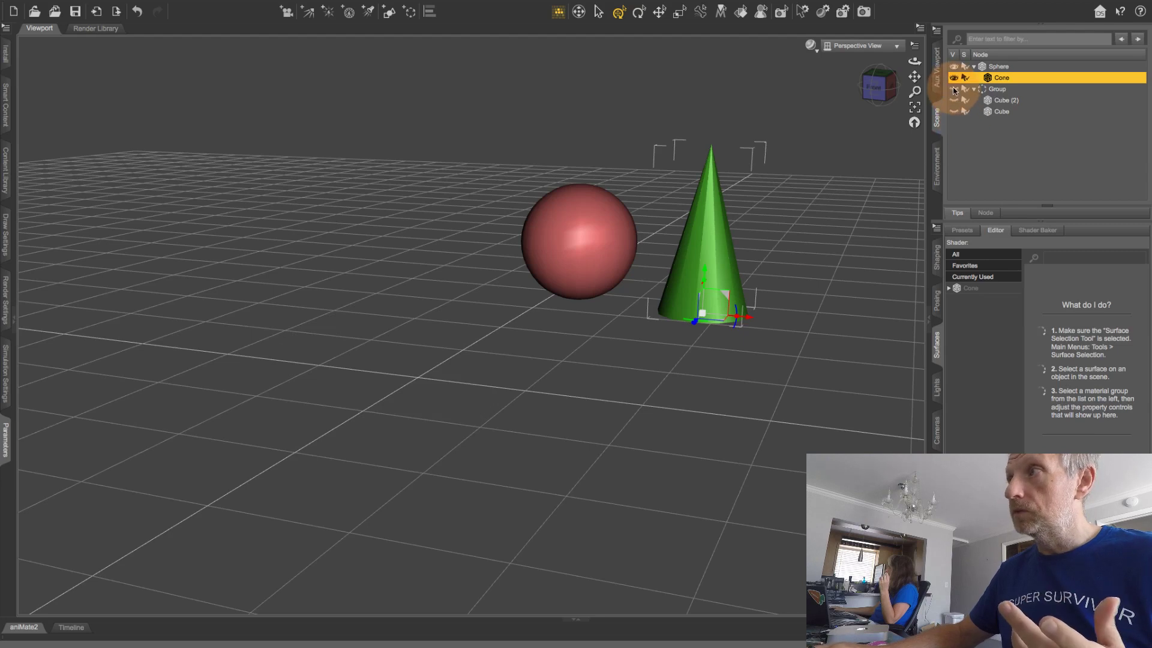
left_click(954, 90)
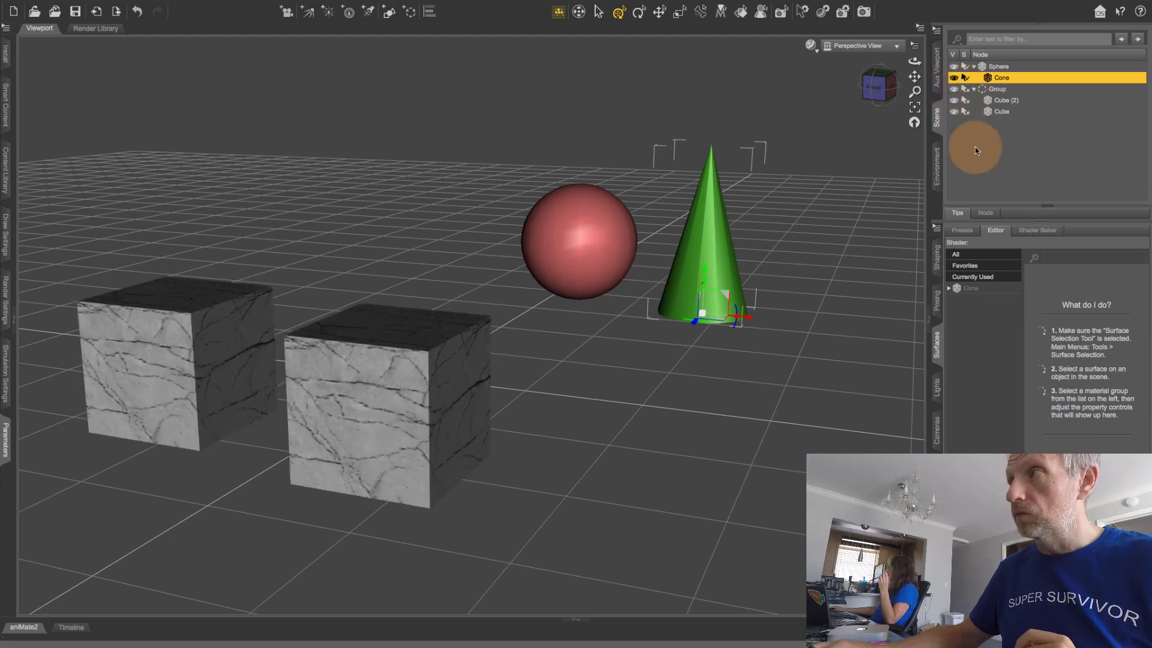
left_click(343, 386)
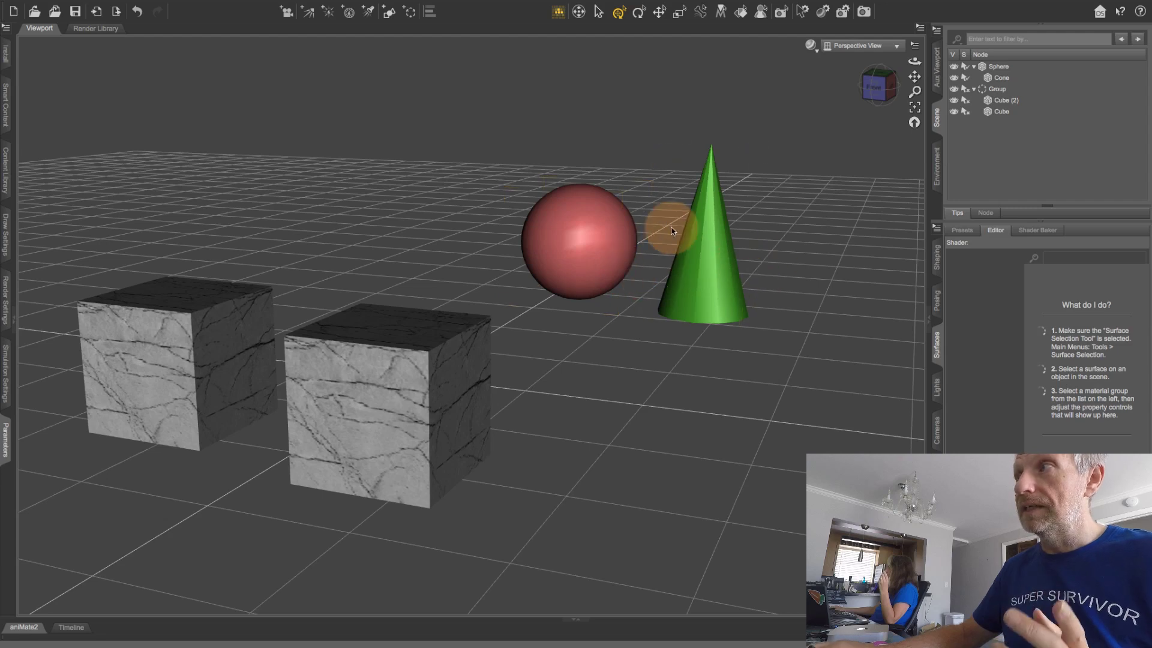
- Select the cone in the viewport, select the cube Group, and open the Create menu
left_click(585, 225)
left_click(707, 262)
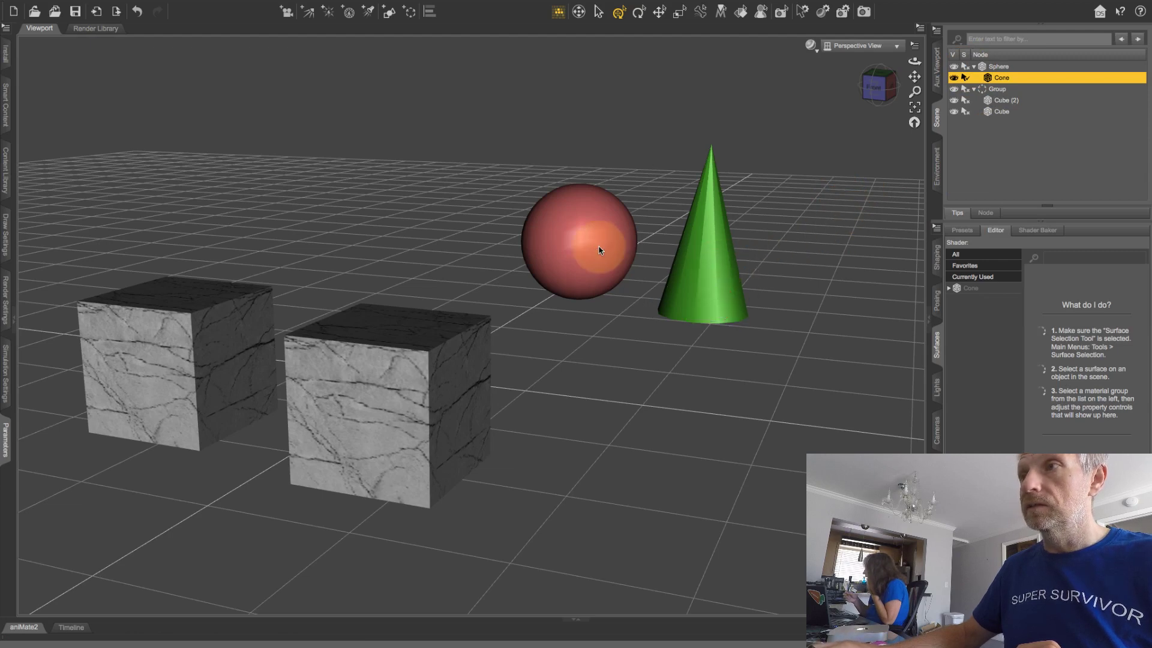
left_click(666, 253)
left_click(730, 258)
left_click(744, 277)
left_click(721, 278)
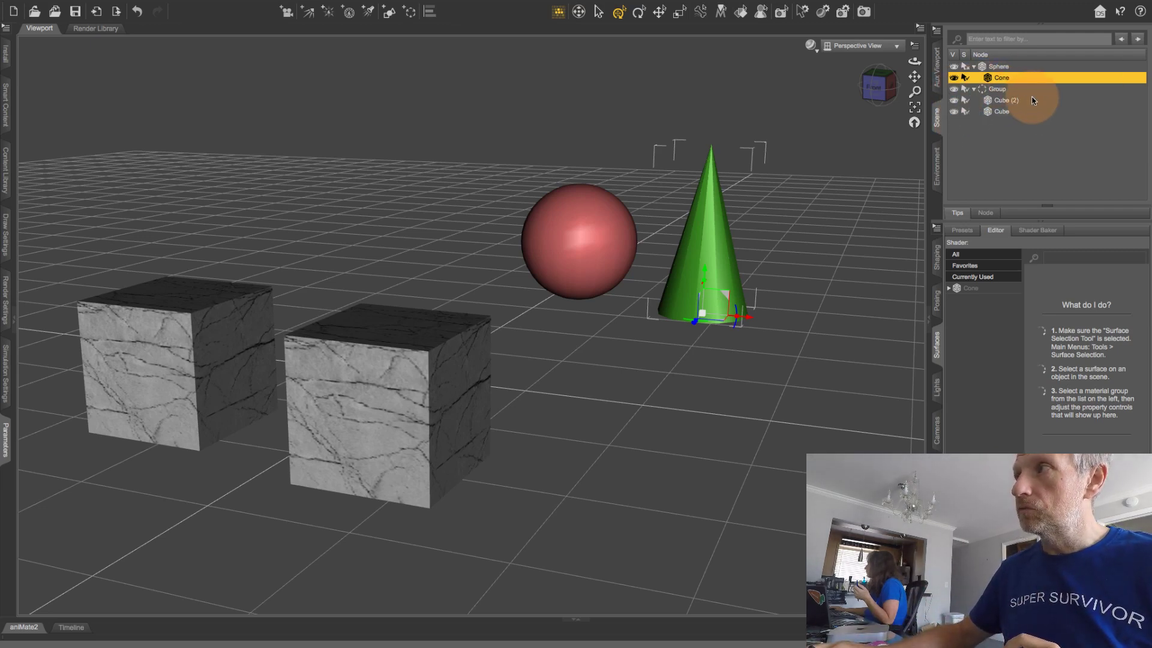
left_click(995, 90)
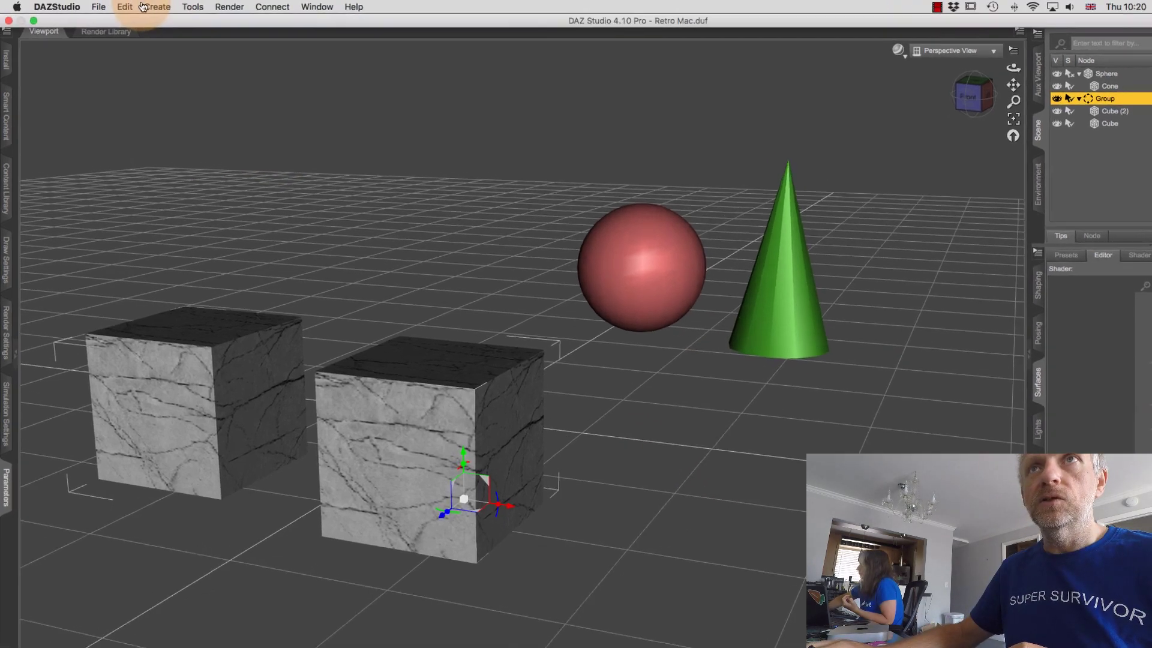
left_click(144, 6)
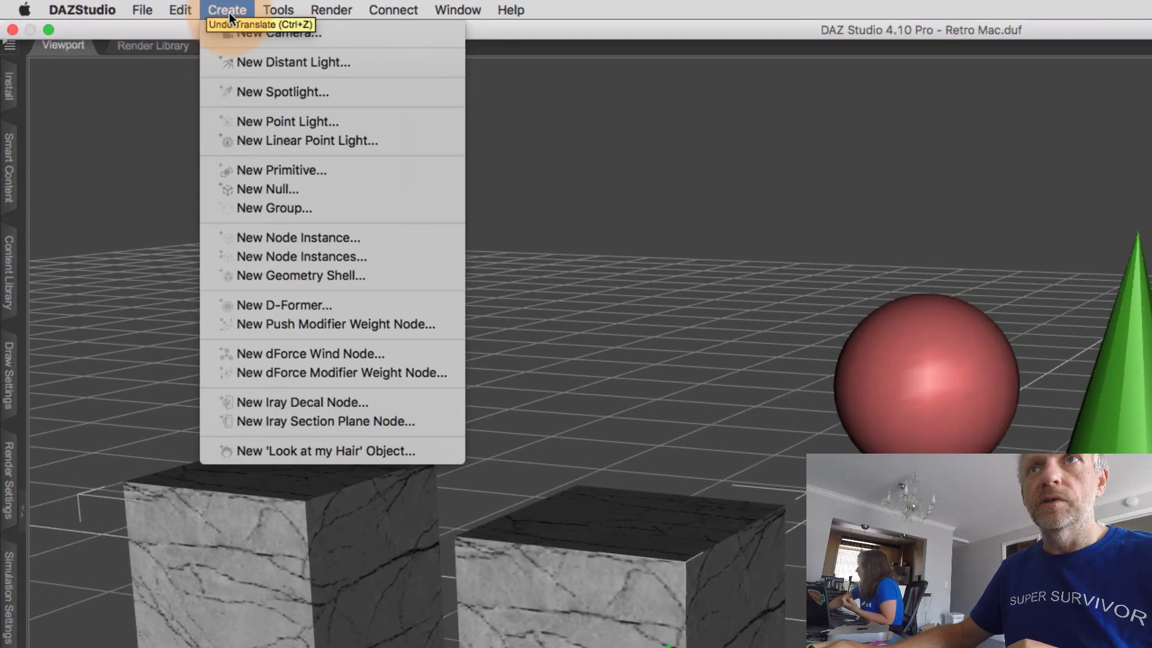
- Create a null named Null 1, move it off the cube onto open floor, and reselect it
left_click(373, 189)
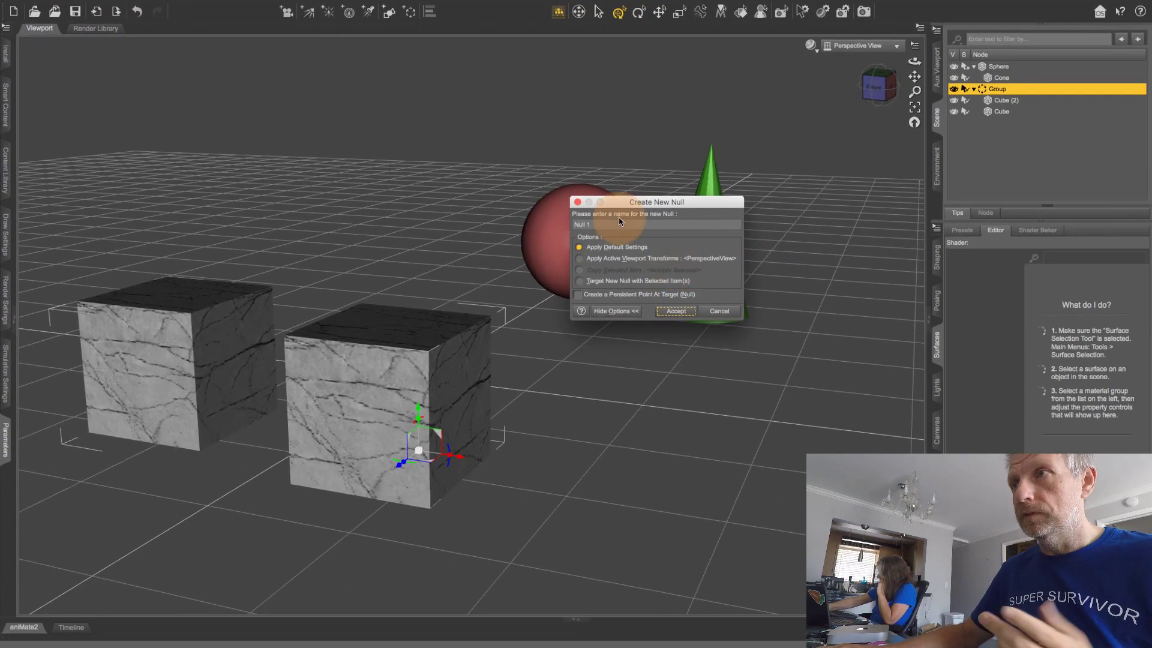
left_click(676, 311)
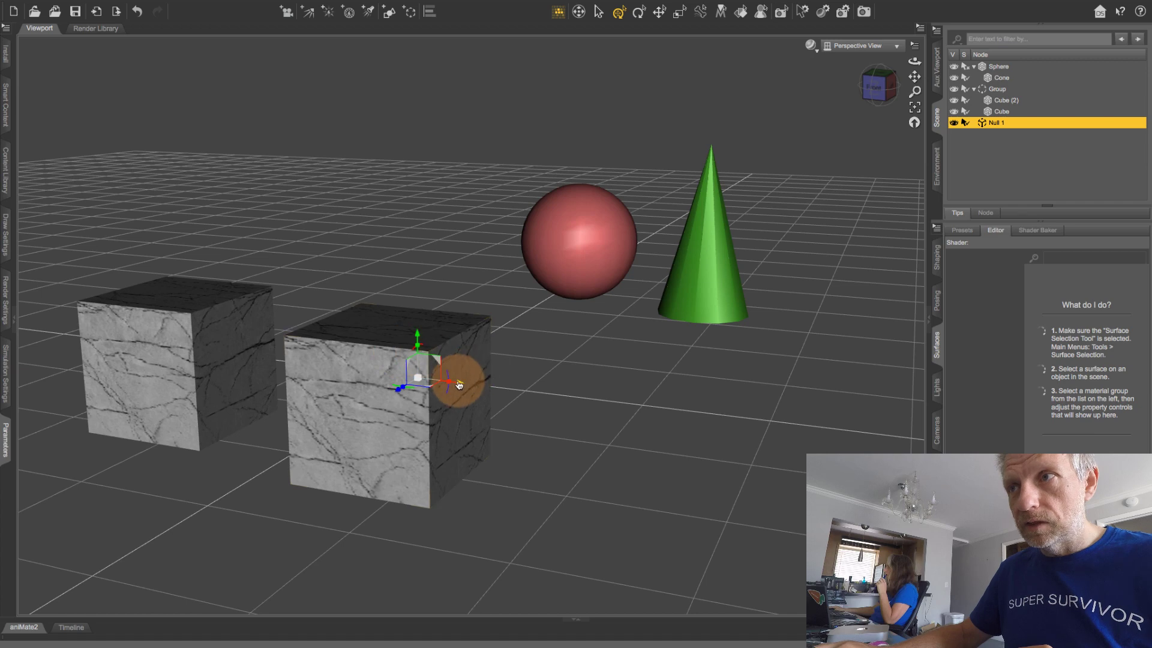
left_click_drag(459, 384, 612, 431)
scroll(612, 429, "up", 5)
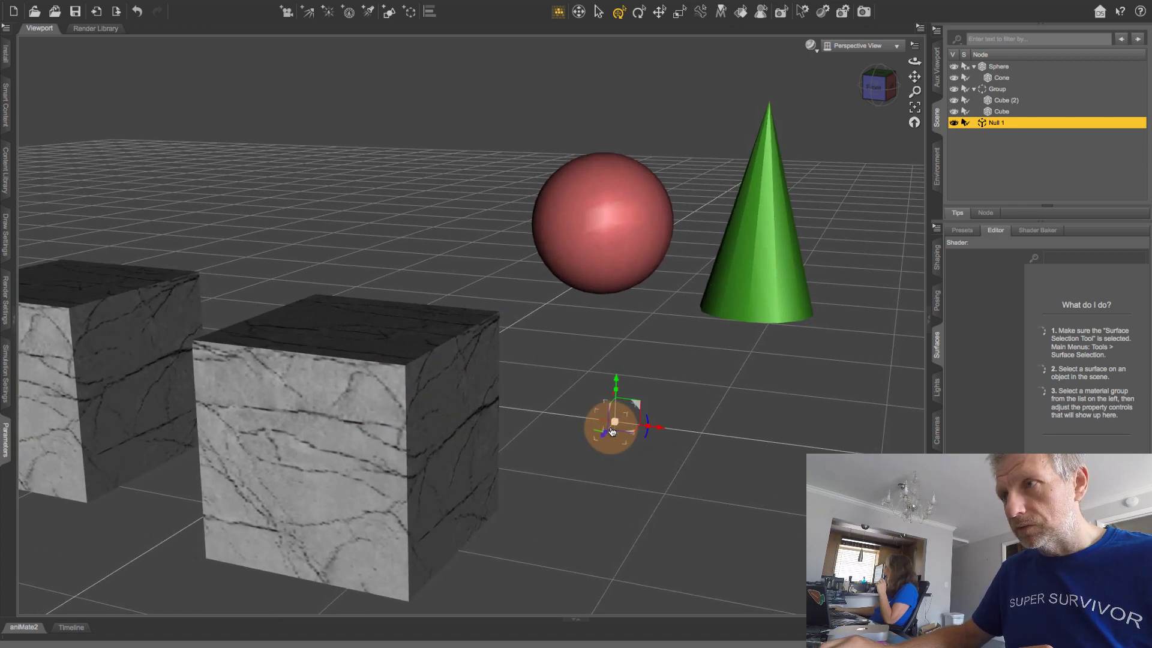
left_click(621, 451)
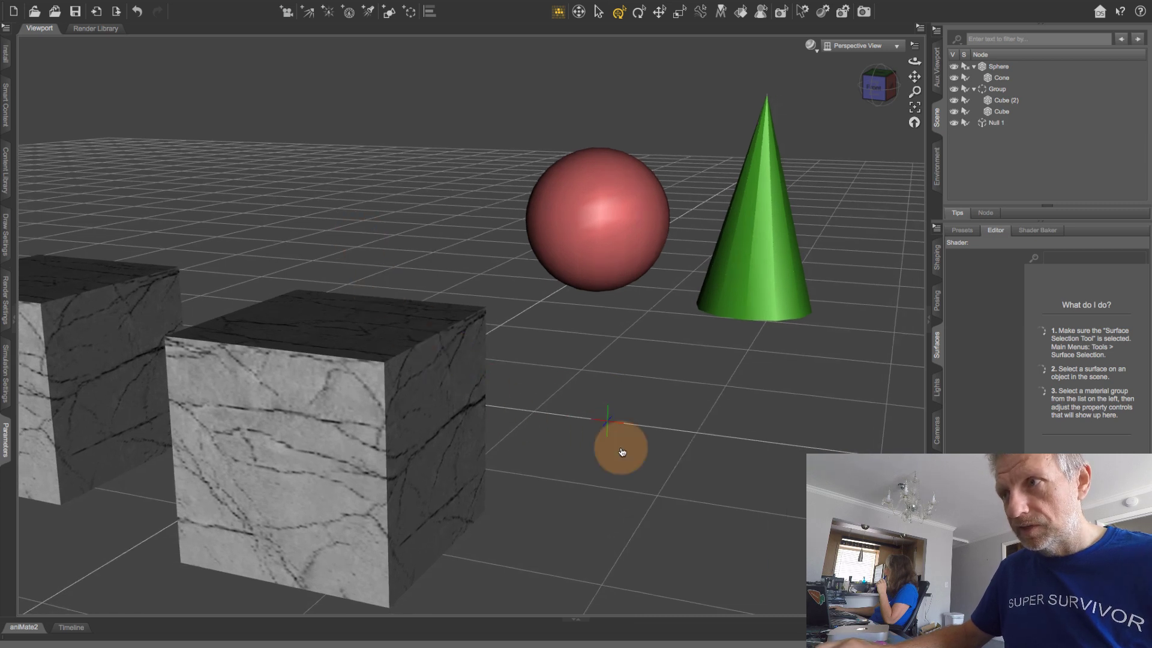
middle_click_drag(617, 447, 318, 193)
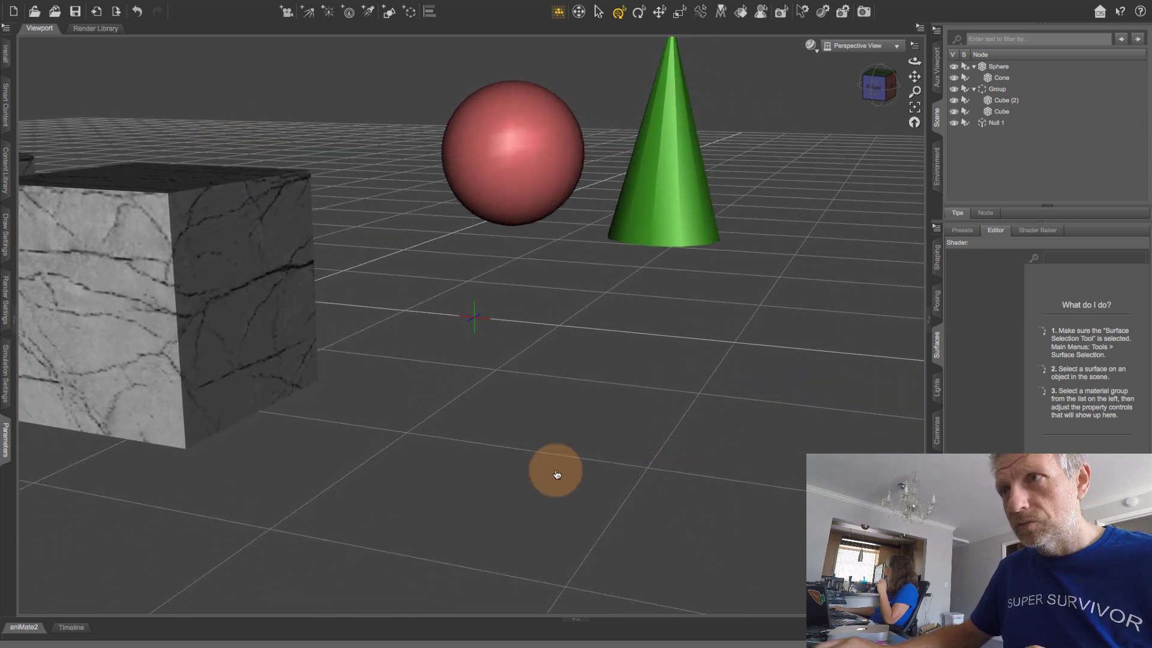
left_click(474, 313)
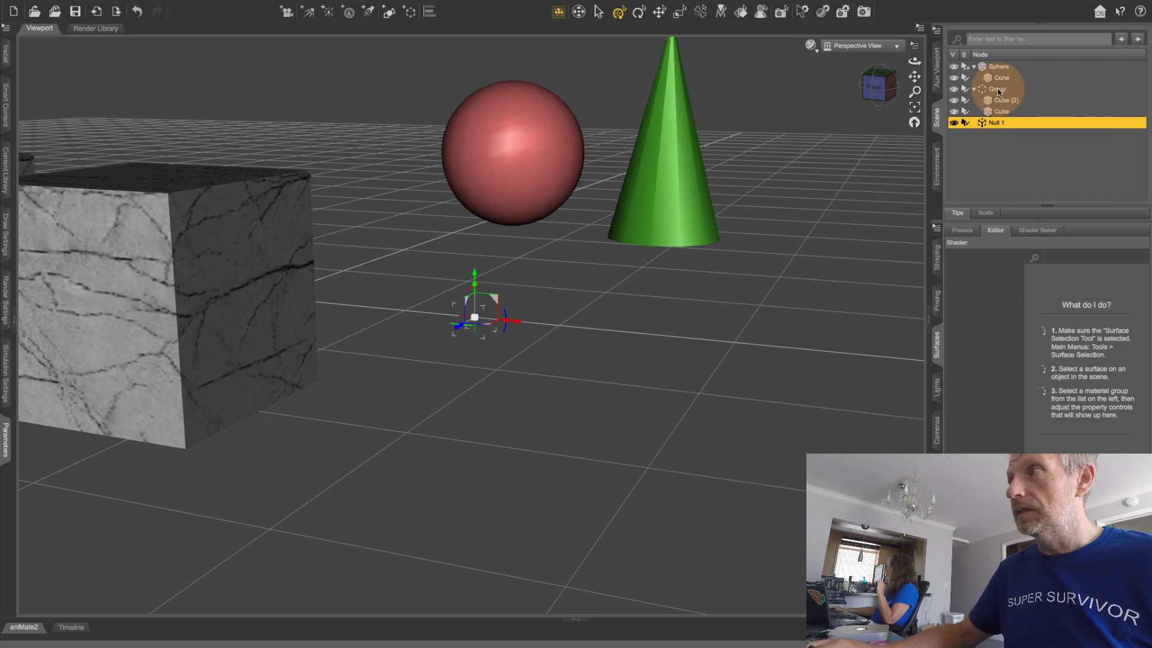
- Parent Group under Null 1, then move Null 1 to confirm both cubes follow it
left_click_drag(994, 91, 1000, 126)
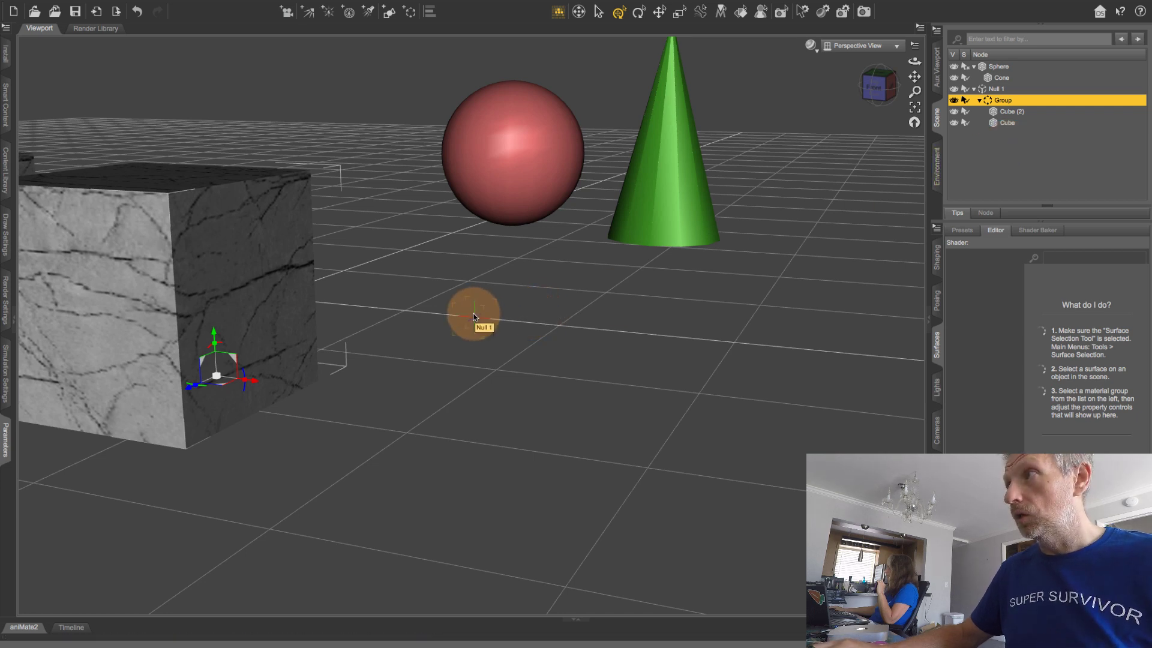
left_click(996, 89)
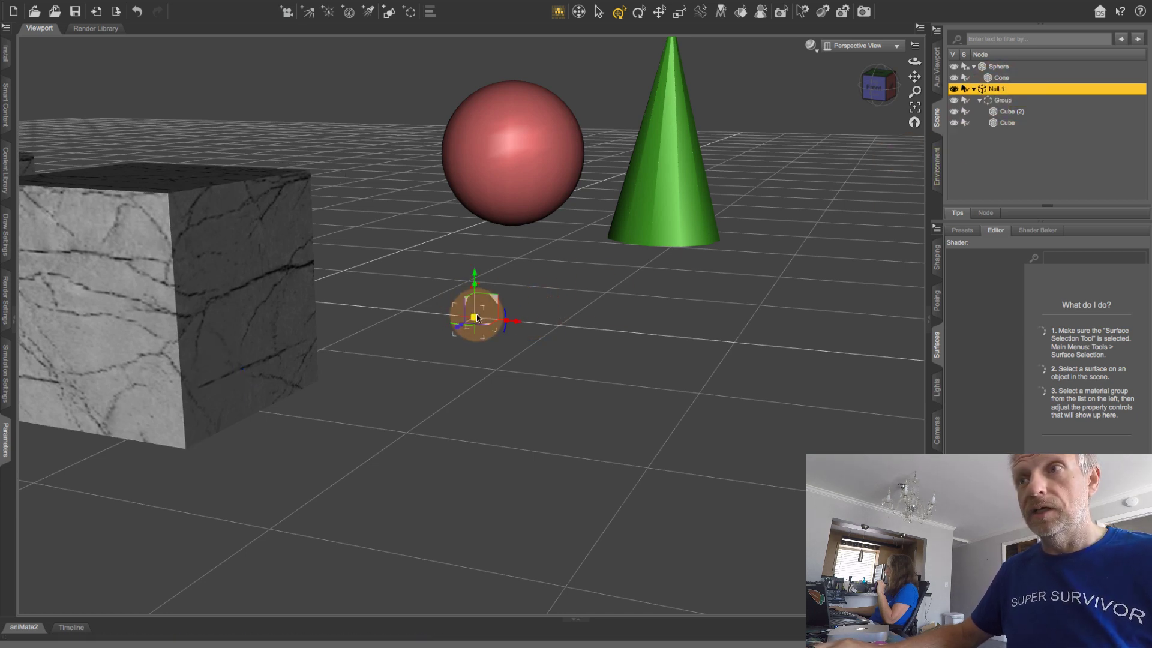
left_click_drag(456, 328, 536, 263)
left_click_drag(535, 264, 560, 364, "alt")
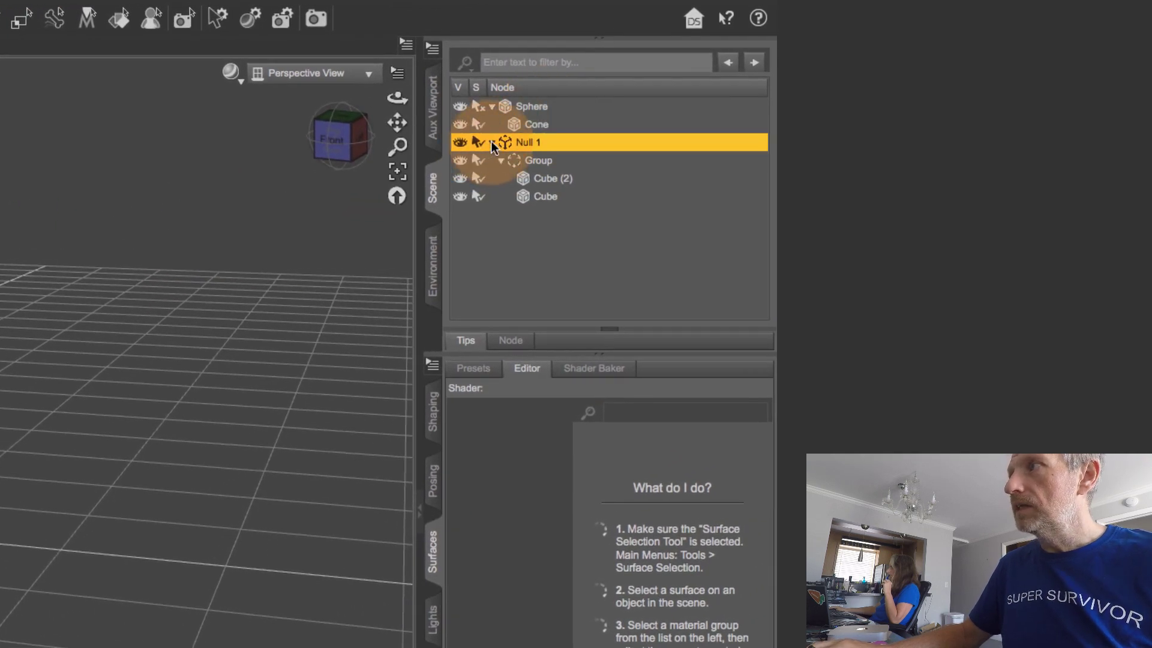
- Move the Sphere with its child Cone left, then hide Group under Null 1
left_click(492, 142)
left_click(547, 107)
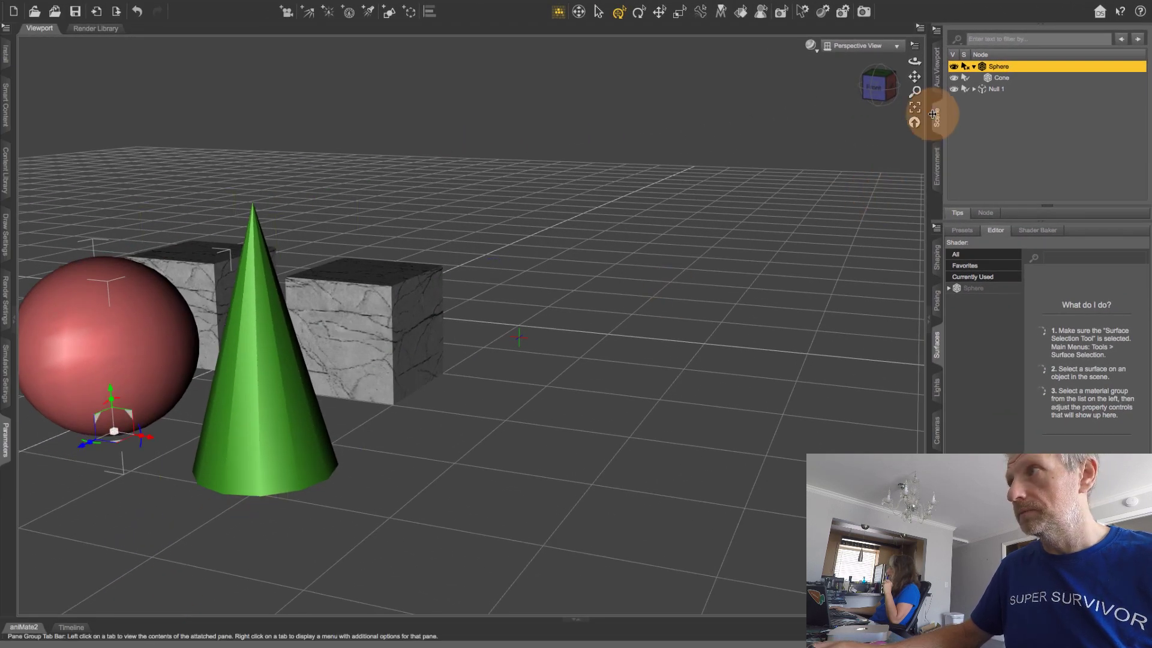
left_click(914, 107)
right_click_drag(594, 299, 542, 411, "alt")
middle_click_drag(541, 411, 129, 359, "alt")
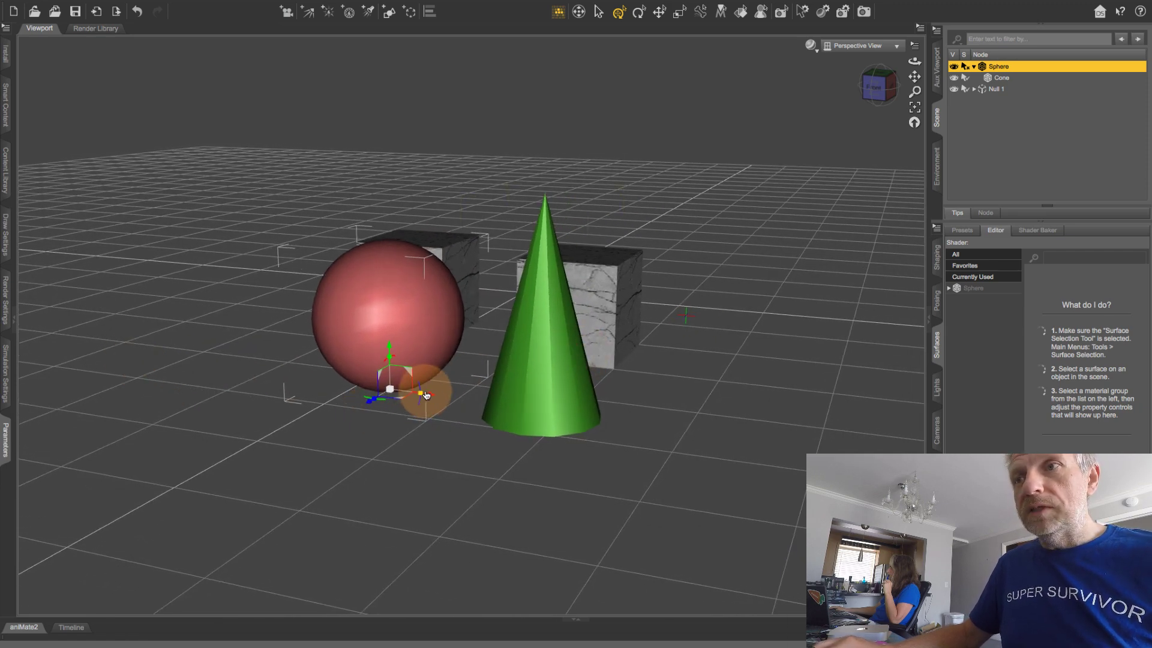
left_click_drag(431, 396, 342, 391)
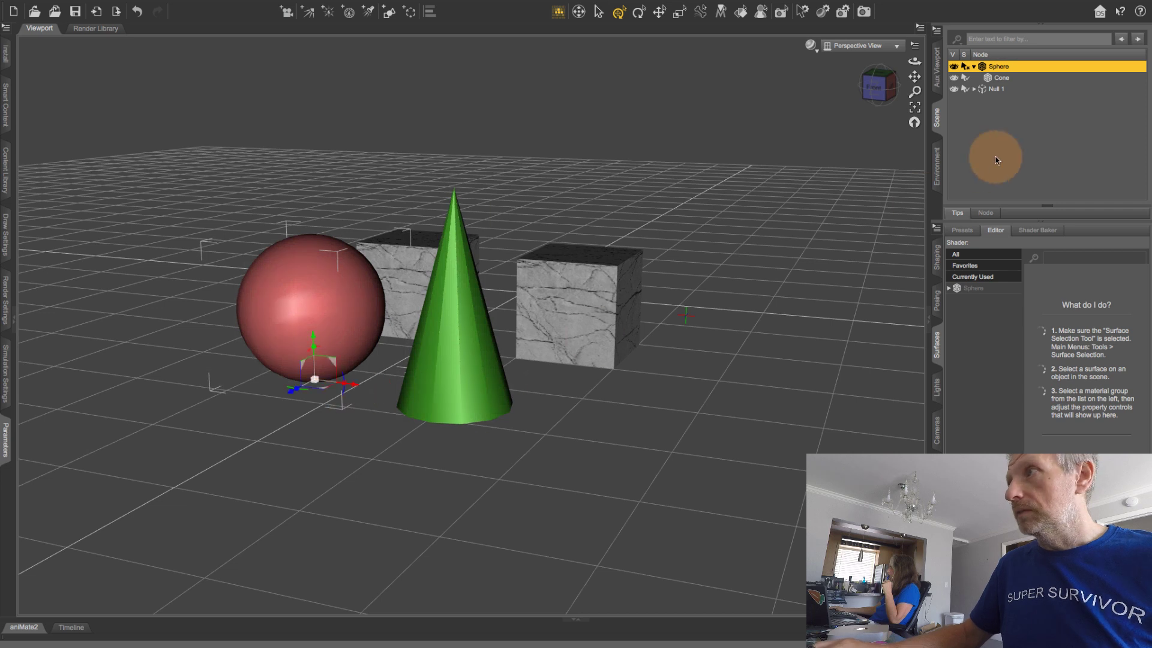
left_click(974, 89)
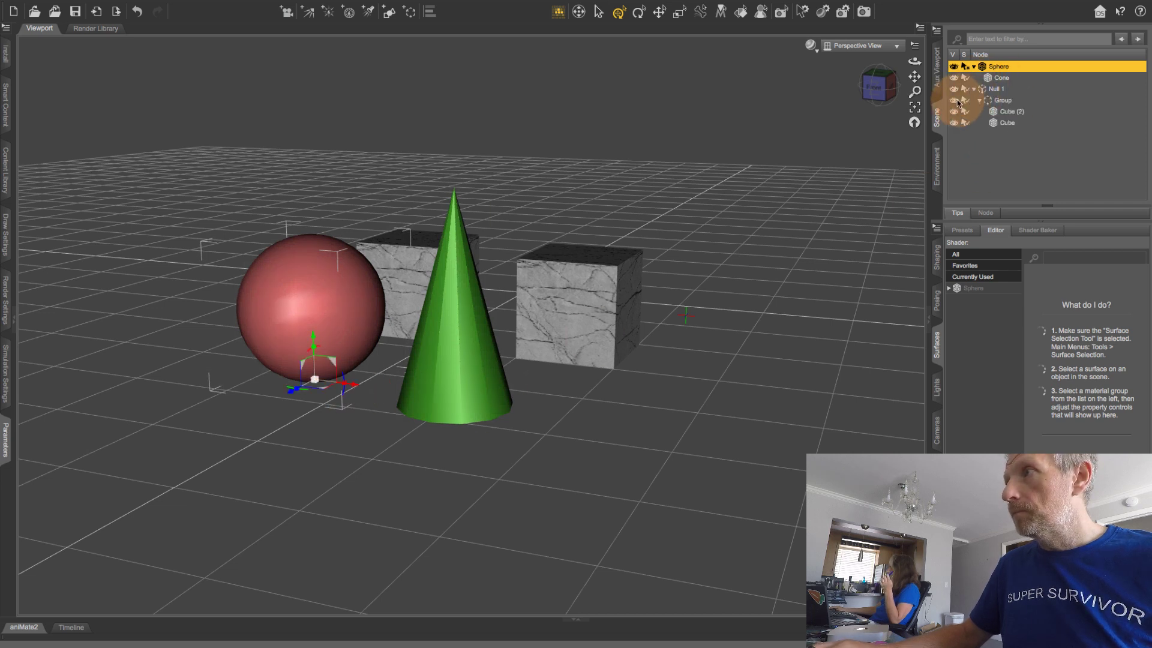
left_click(954, 100)
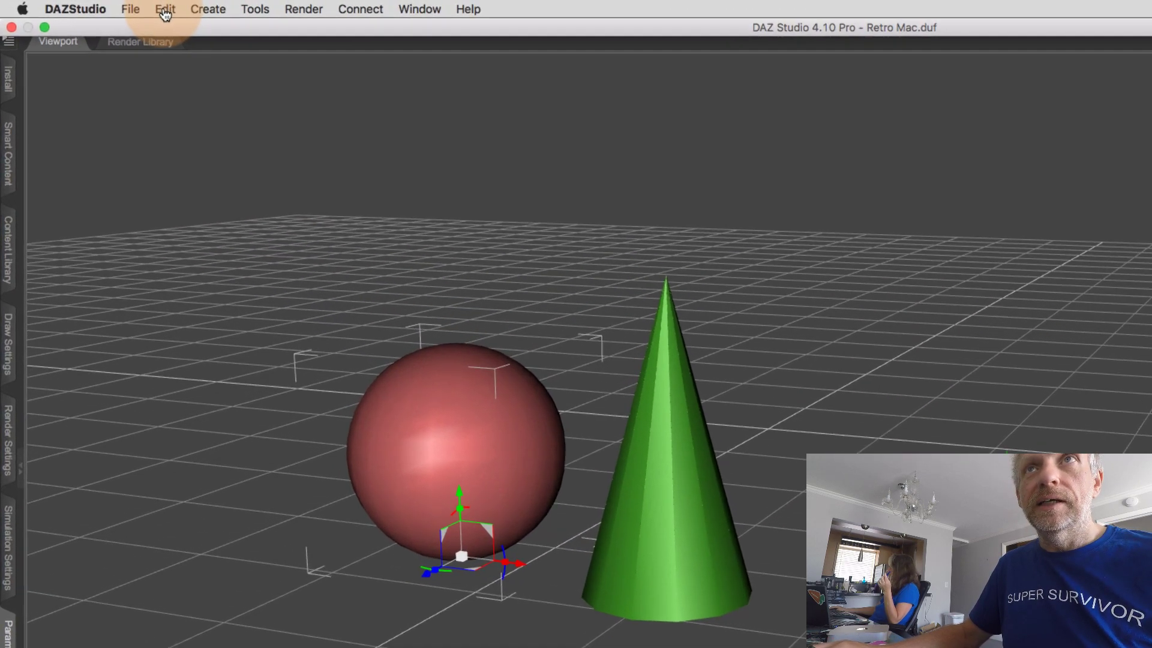
left_click(115, 7)
mouse_move(307, 114)
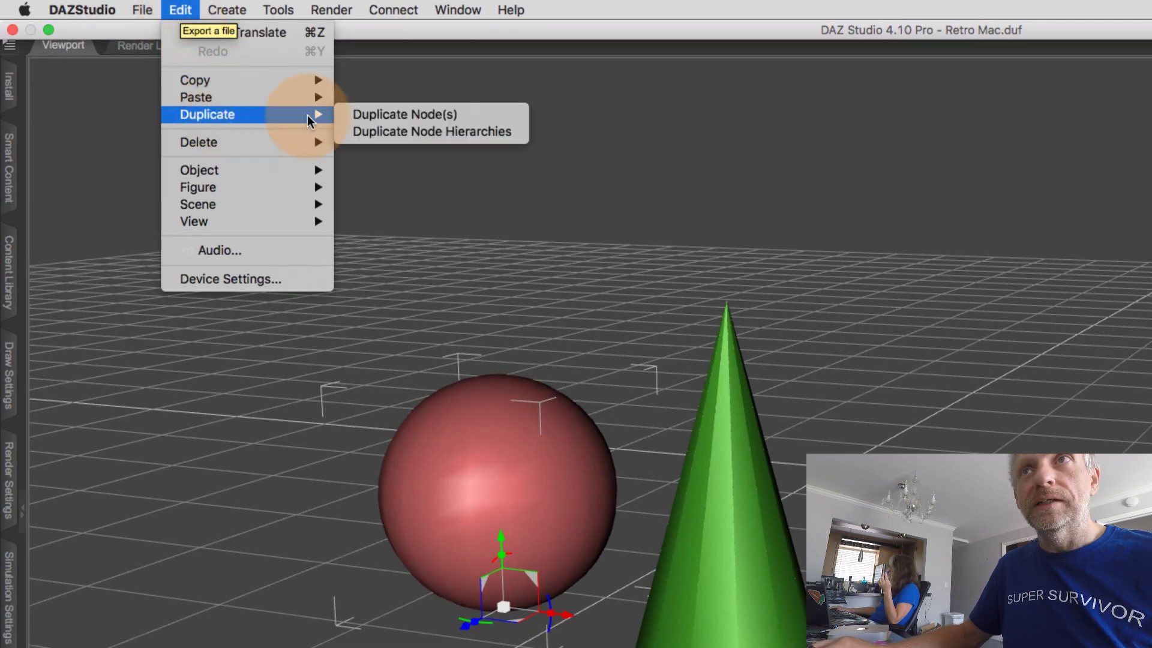
left_click(503, 114)
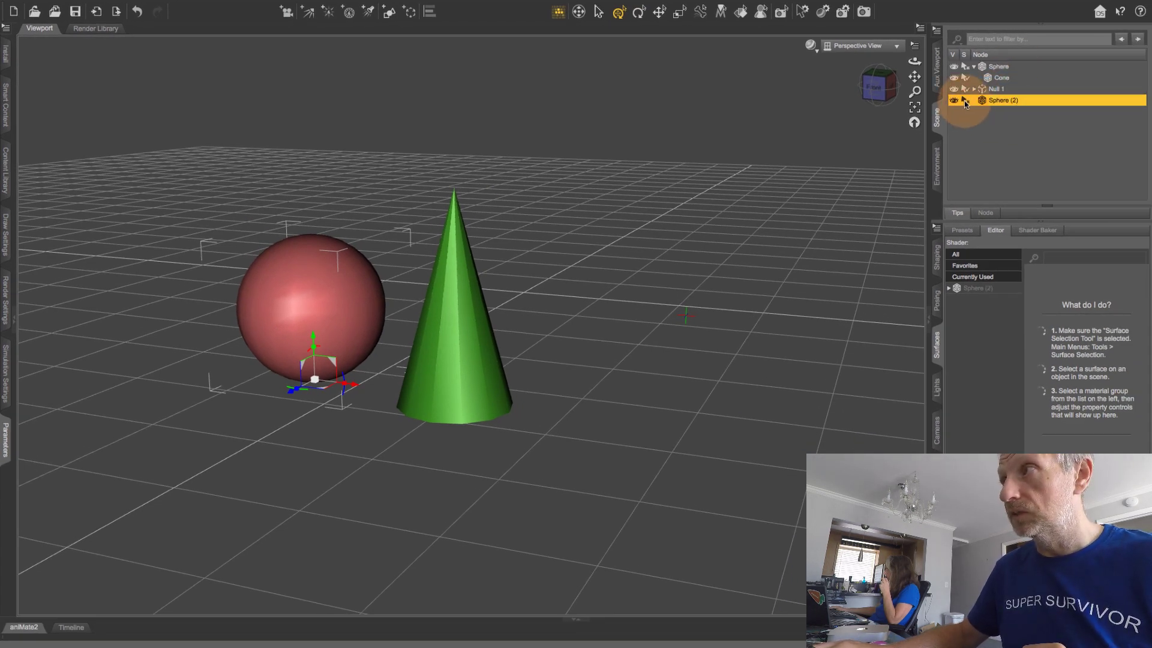
left_click(648, 322)
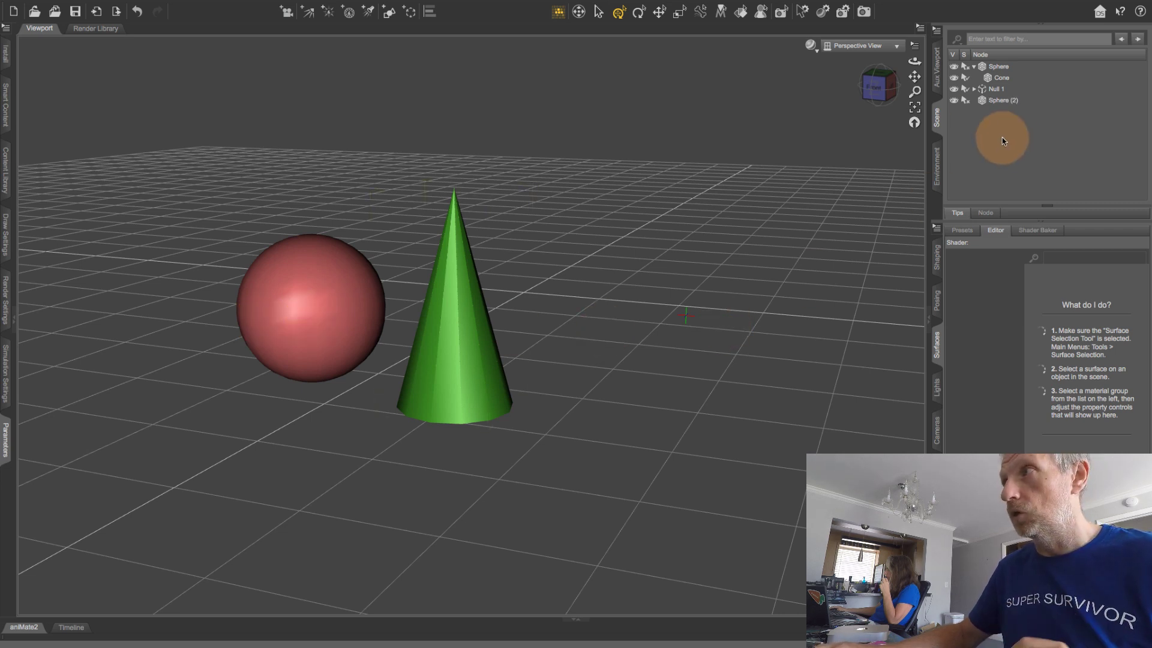
left_click(999, 100)
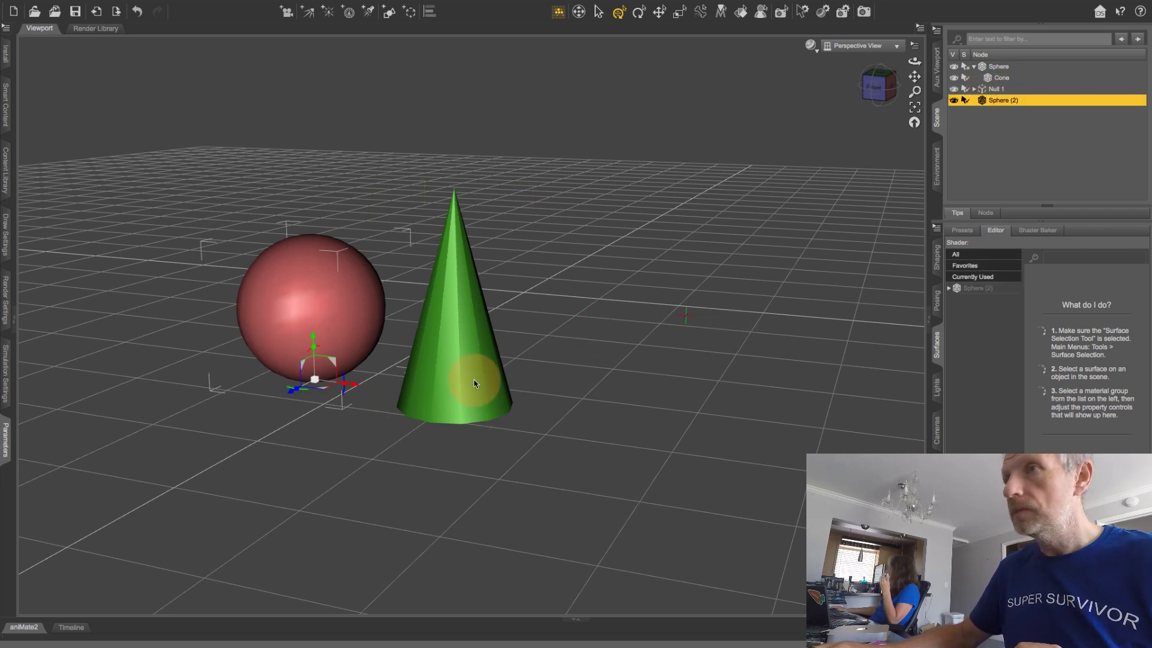
left_click_drag(353, 384, 789, 351)
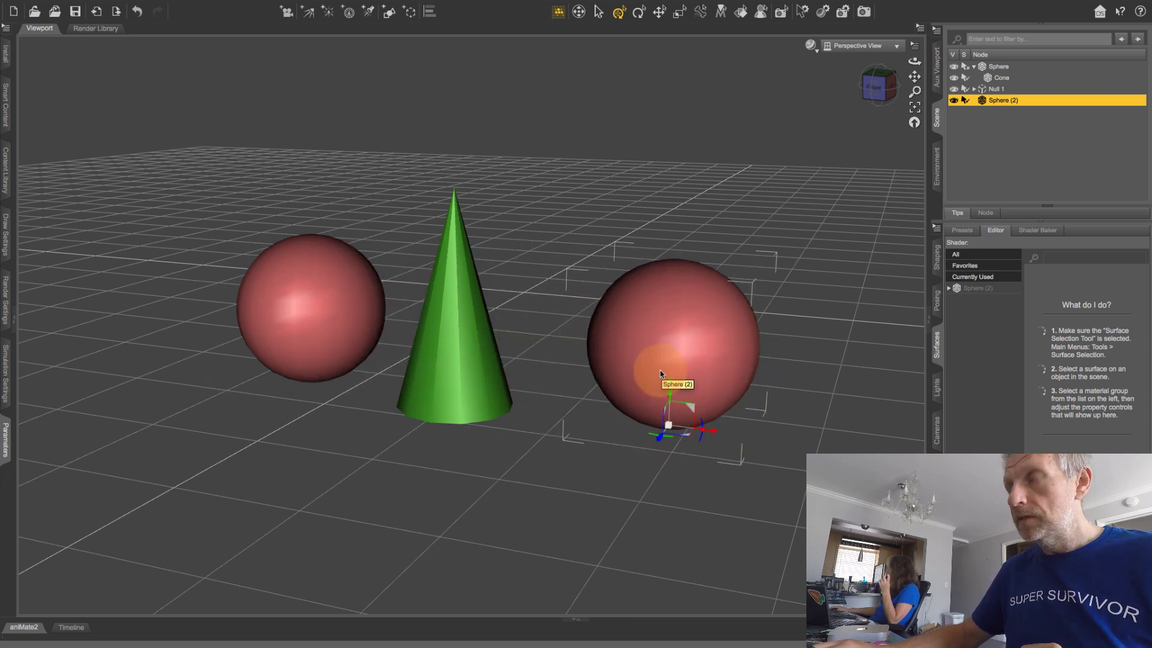
key("Delete")
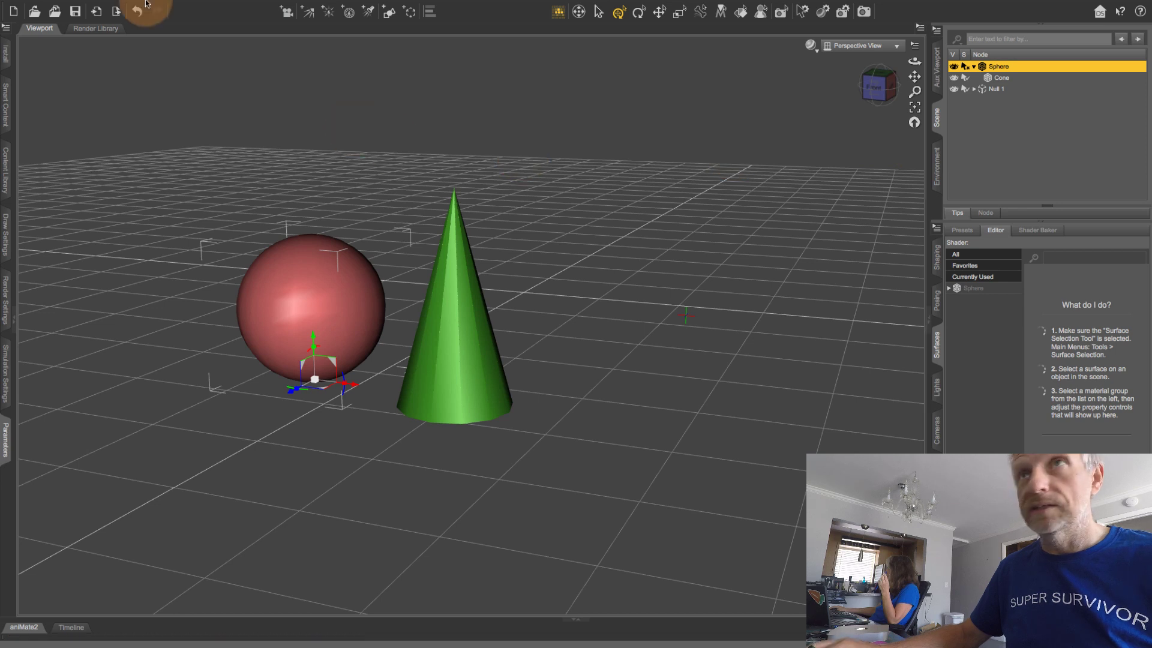
- Duplicate the Sphere's node hierarchy and move Sphere (2) with Cone (2) 301.95 cm right
left_click(113, 6)
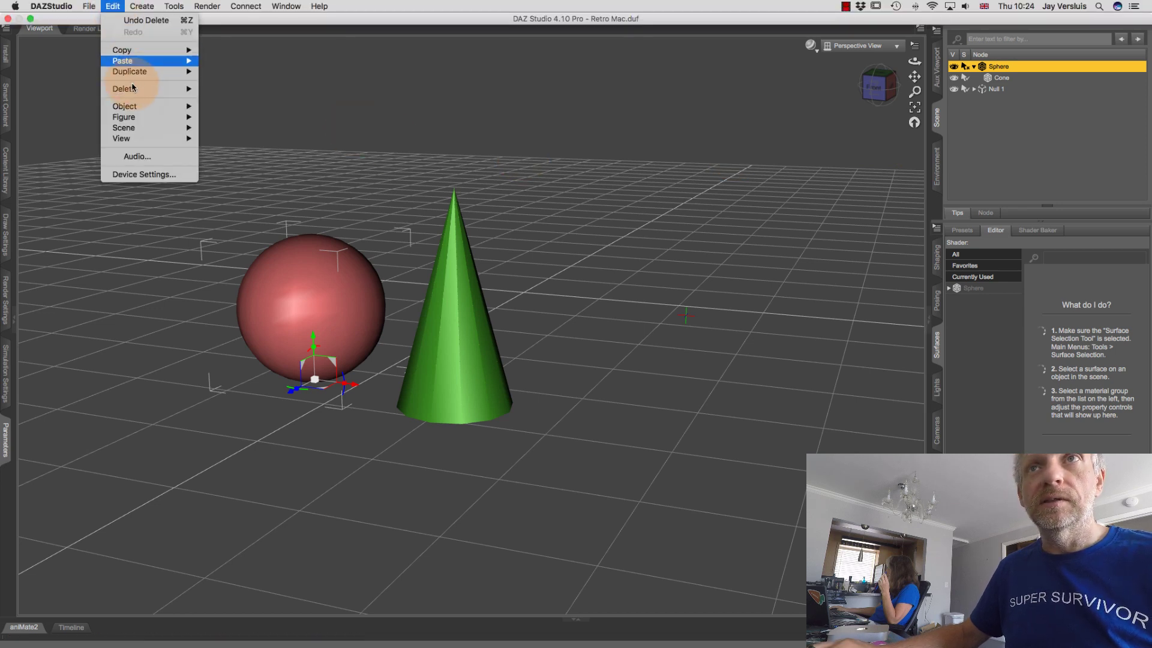
mouse_move(142, 71)
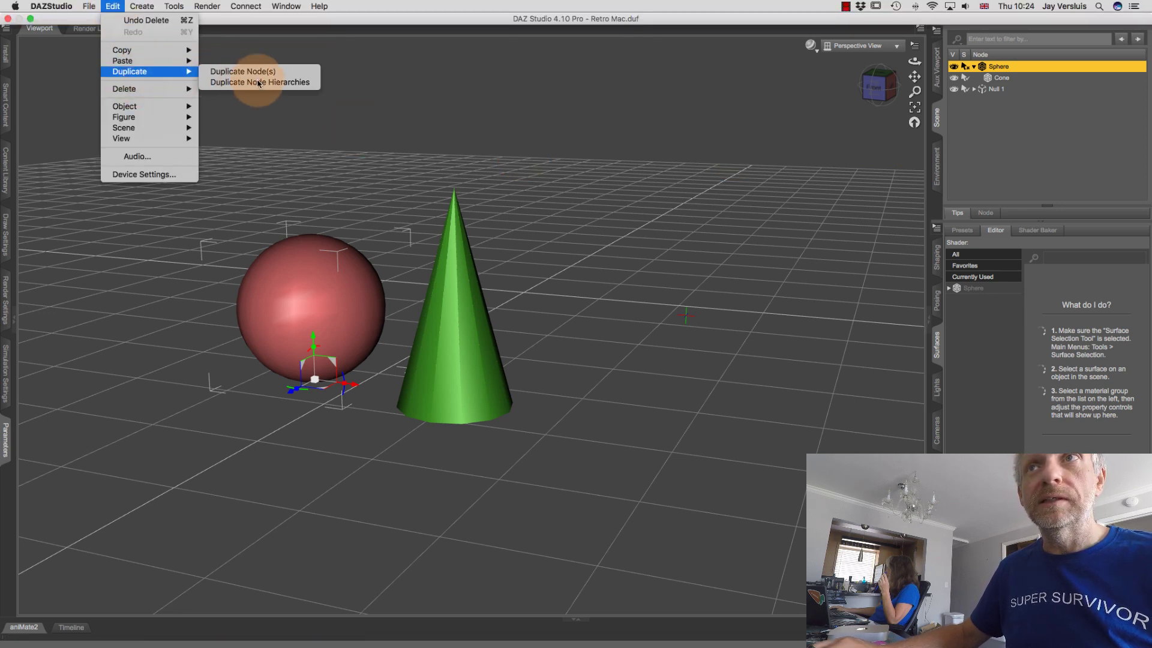
left_click(309, 85)
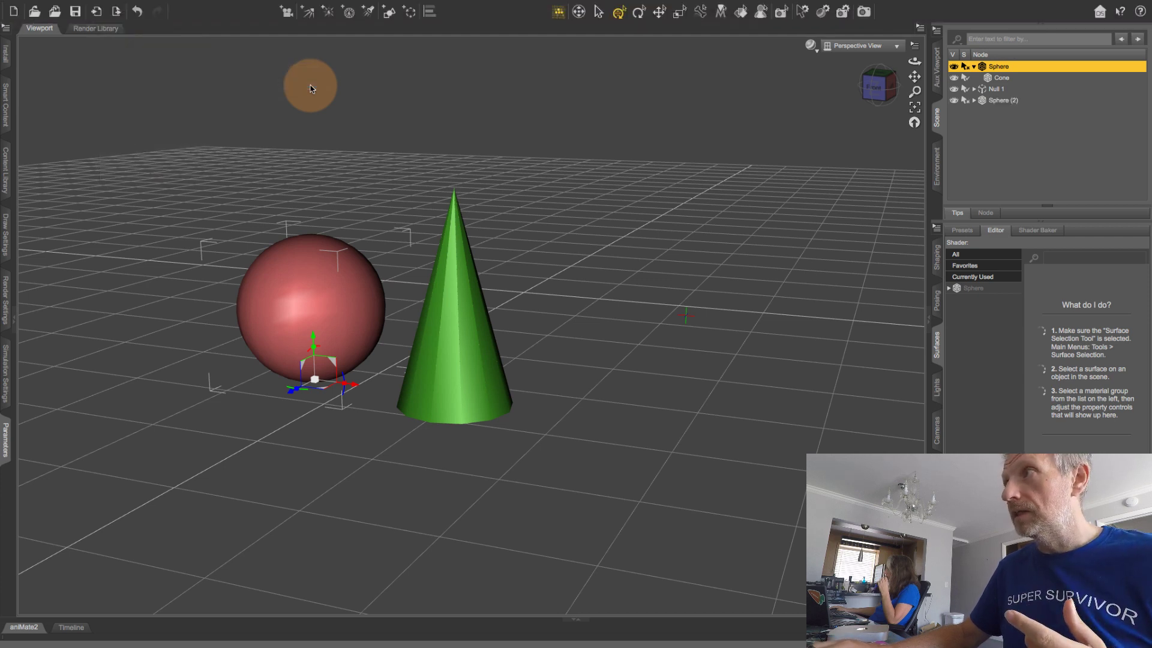
left_click(999, 101)
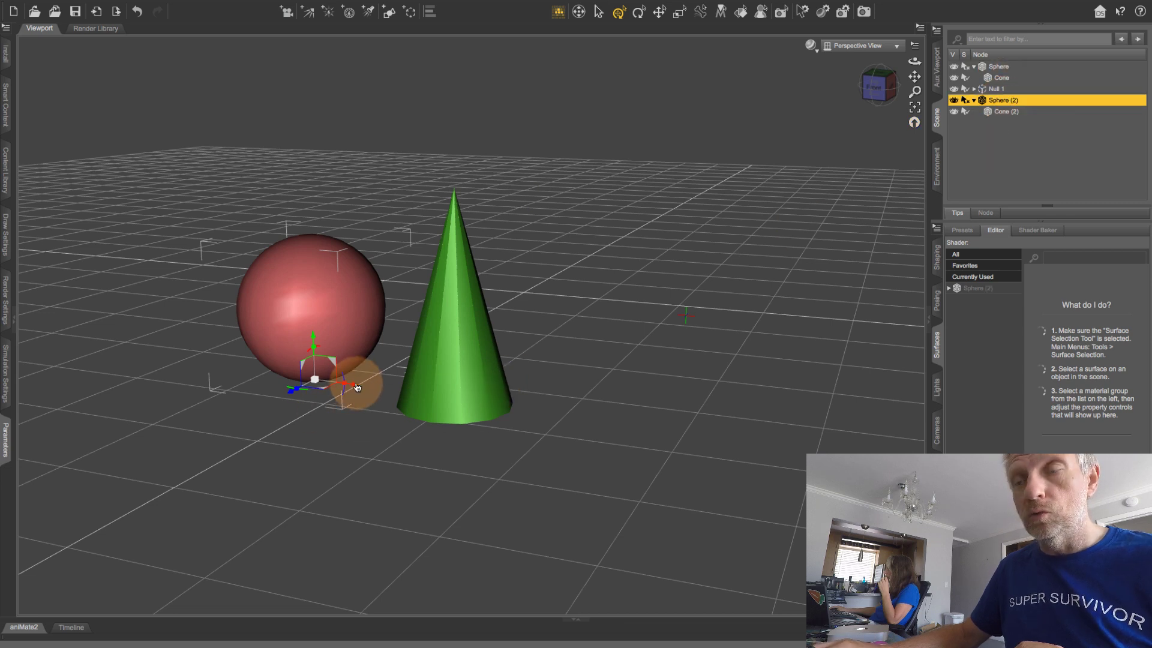
left_click_drag(354, 387, 683, 444)
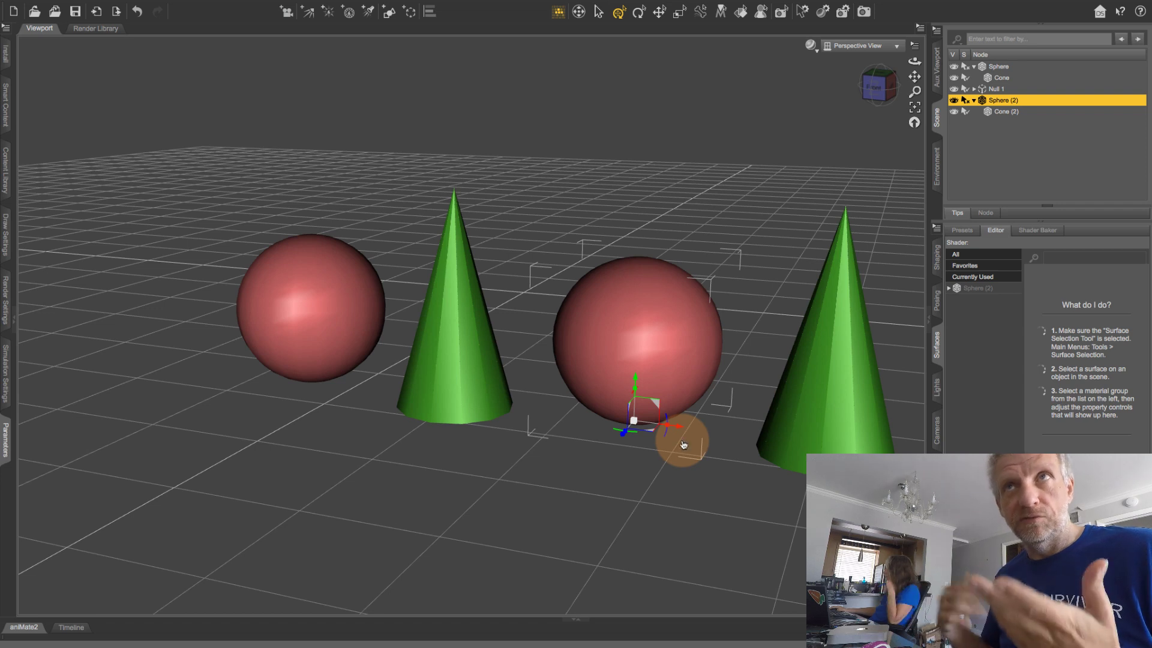